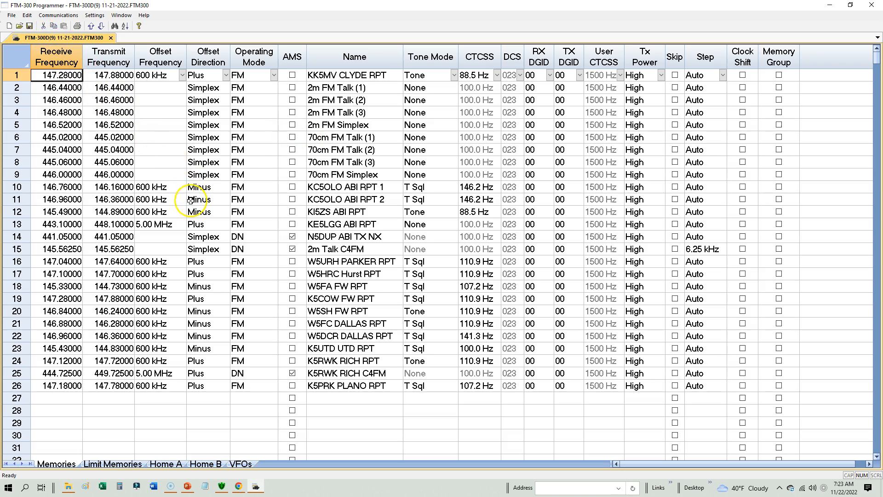
click(96, 15)
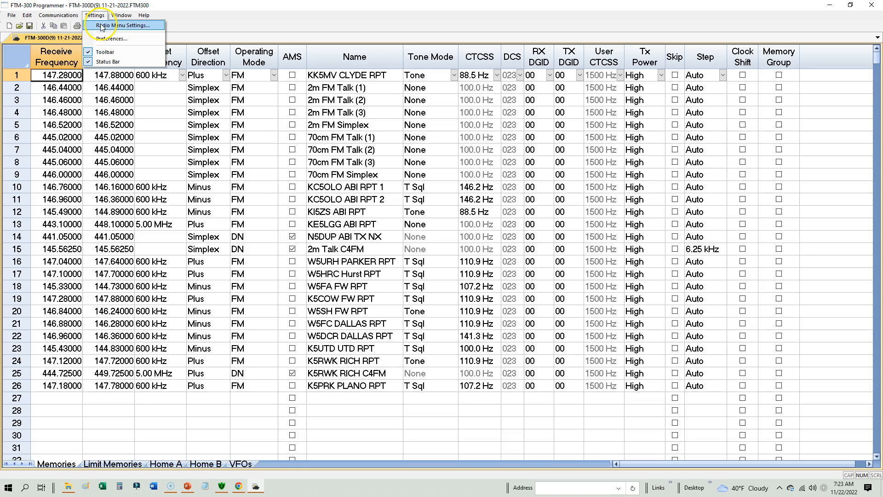
click(101, 26)
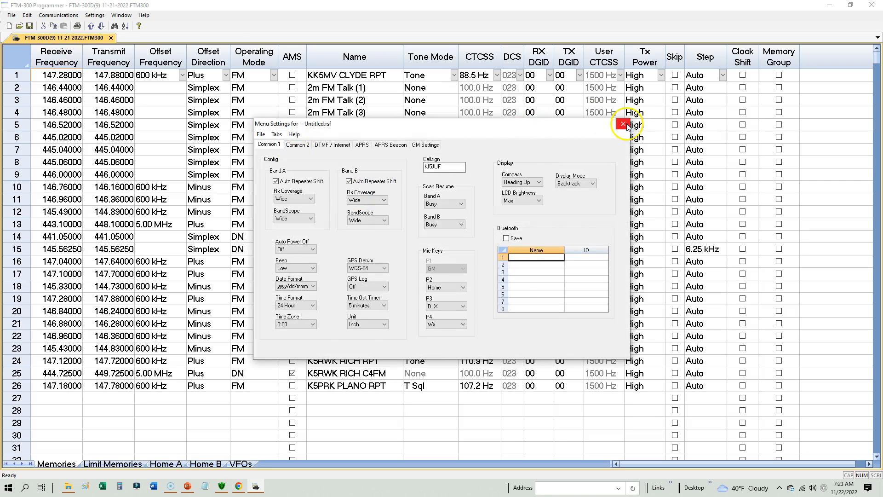
click(624, 124)
Set the preferences to keep radio menu settings and frequencies in a single file, and apply the change.
click(95, 15)
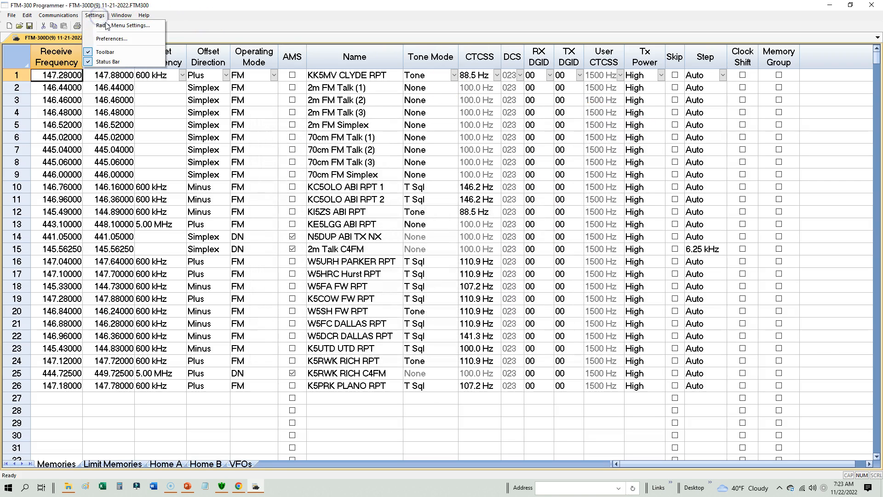
click(110, 38)
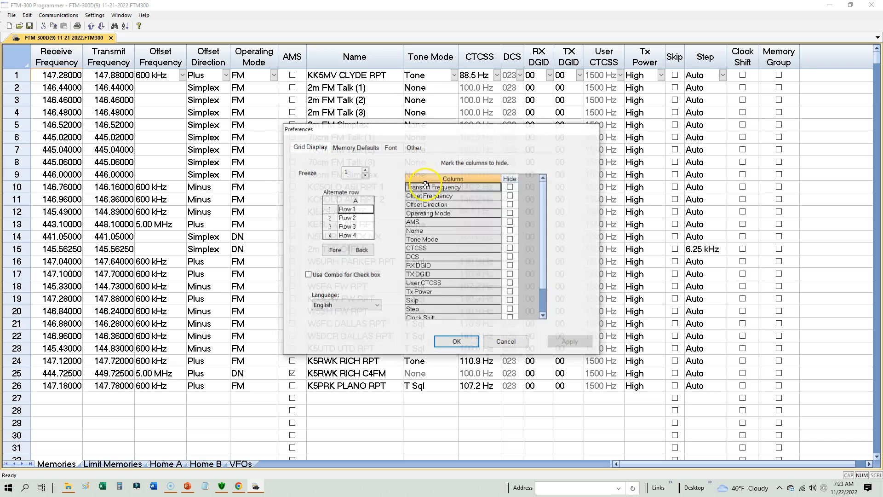
click(414, 147)
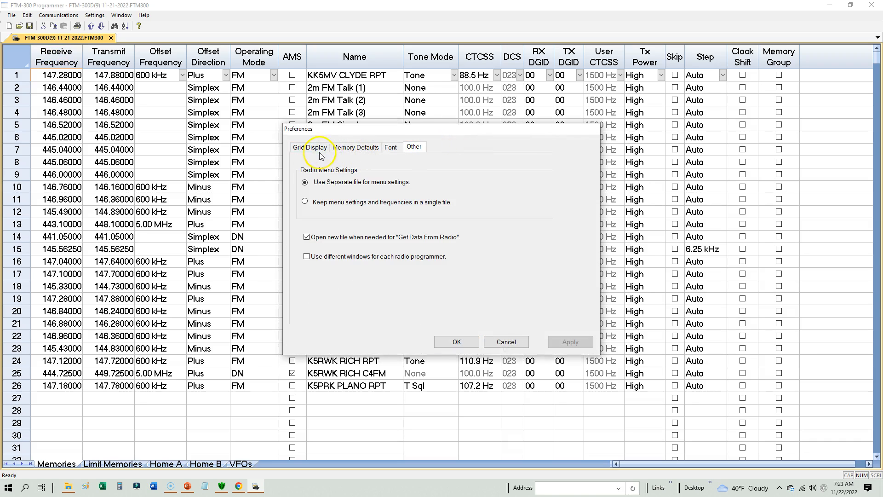
click(307, 202)
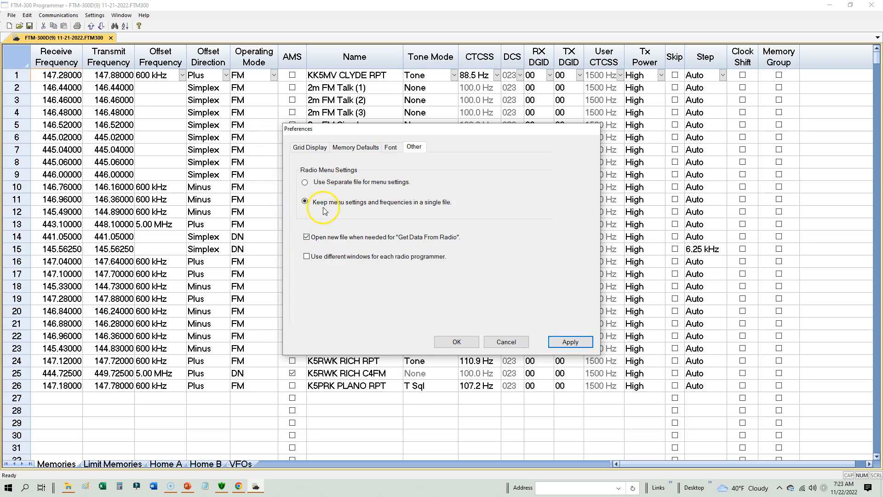
click(578, 343)
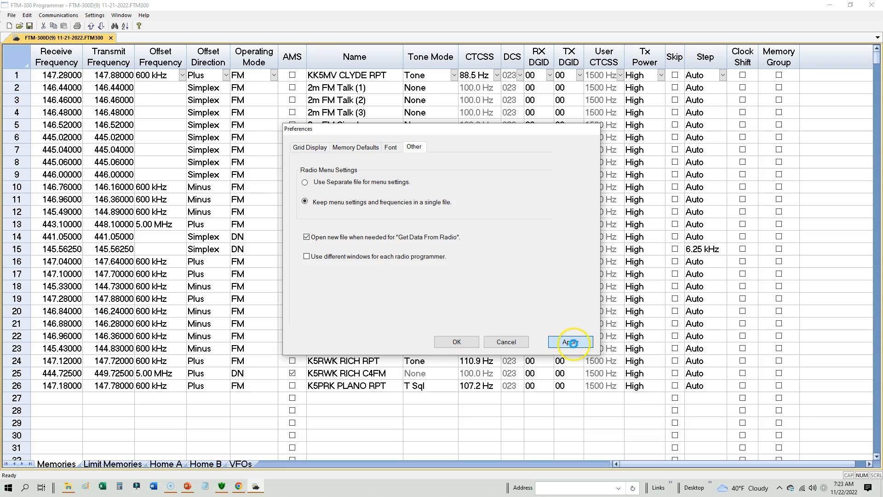
click(460, 342)
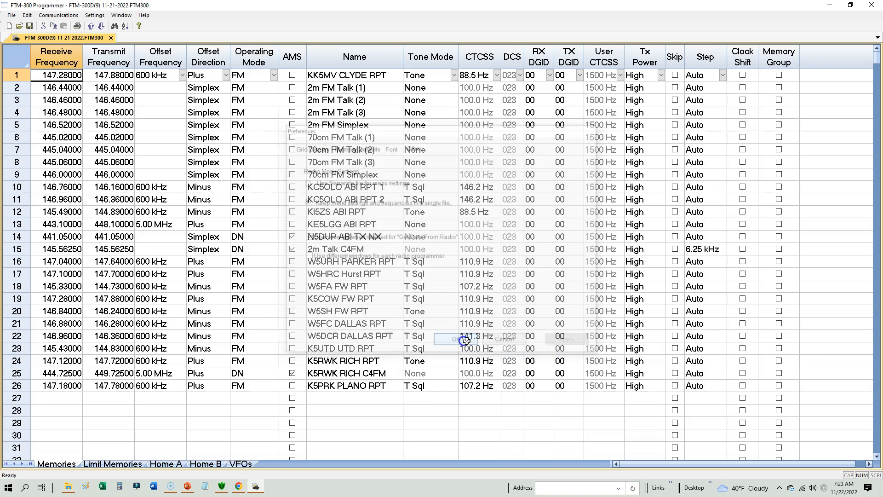
click(117, 16)
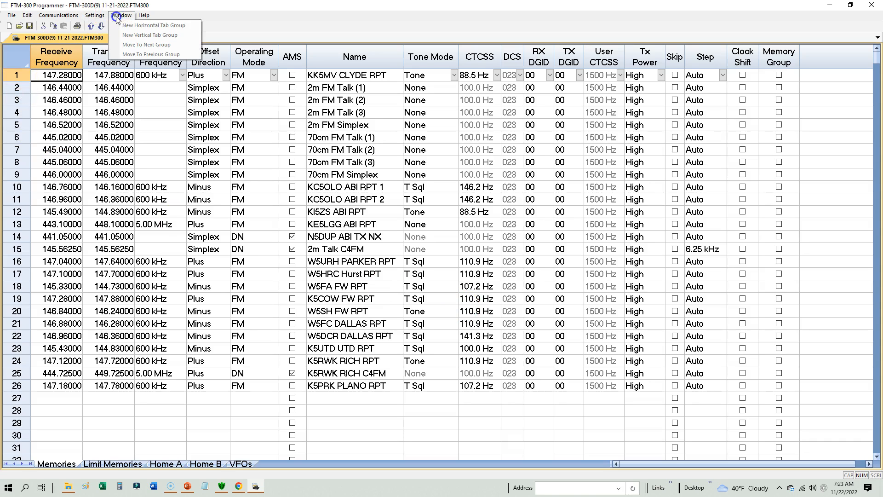
mouse_move(97, 15)
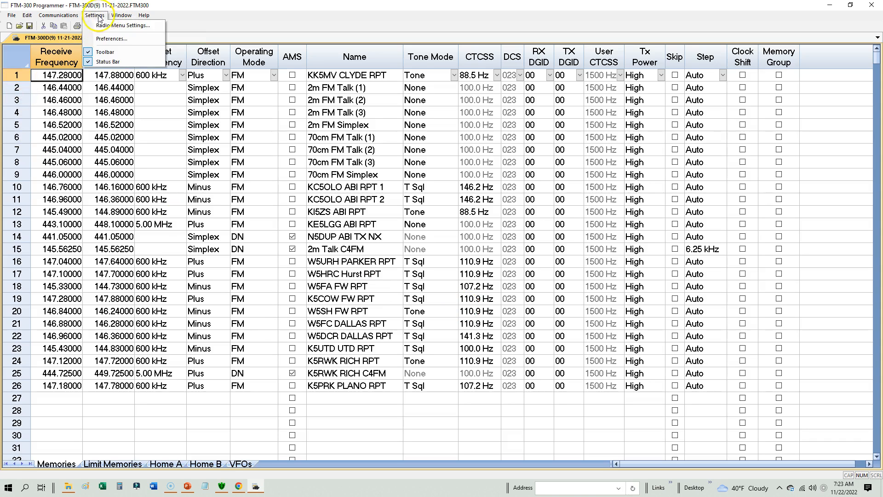
click(102, 42)
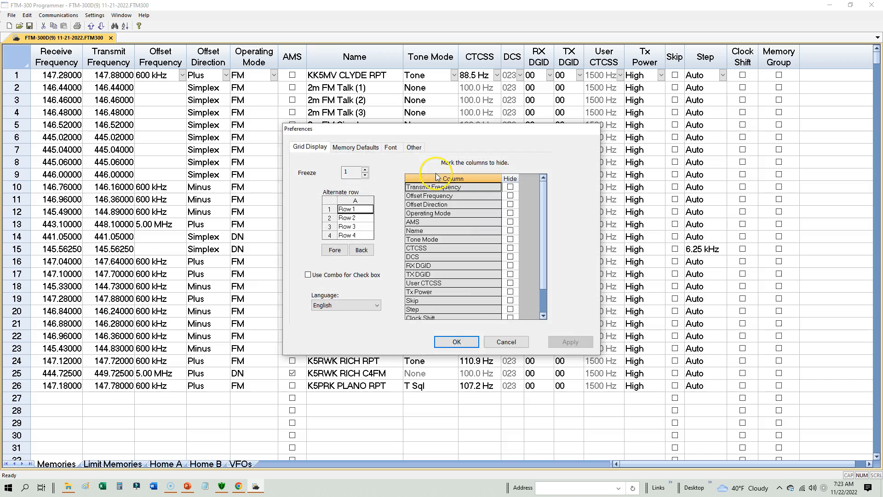
click(507, 342)
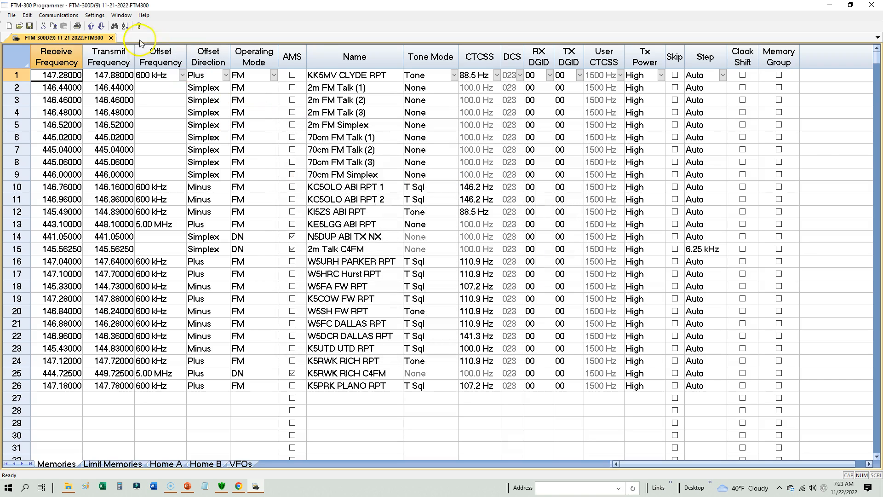
Set Auto Power Off to 2.0 hour in the radio menu settings.
click(96, 16)
click(101, 27)
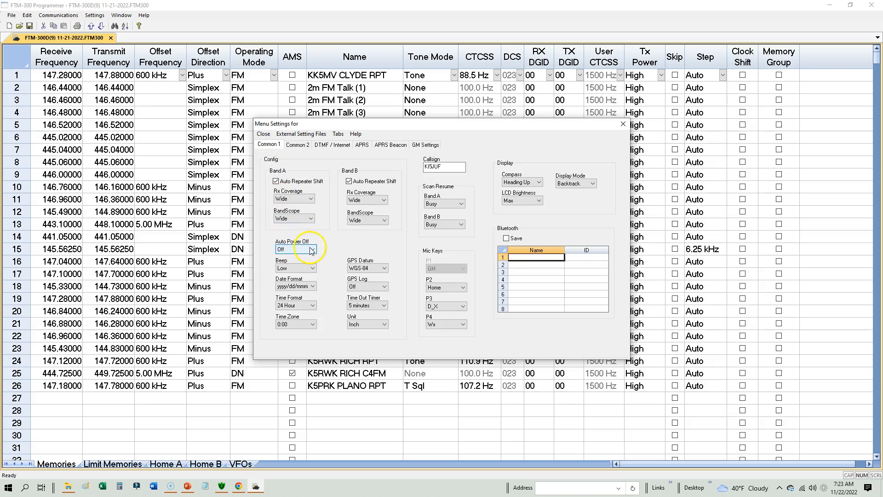
click(286, 251)
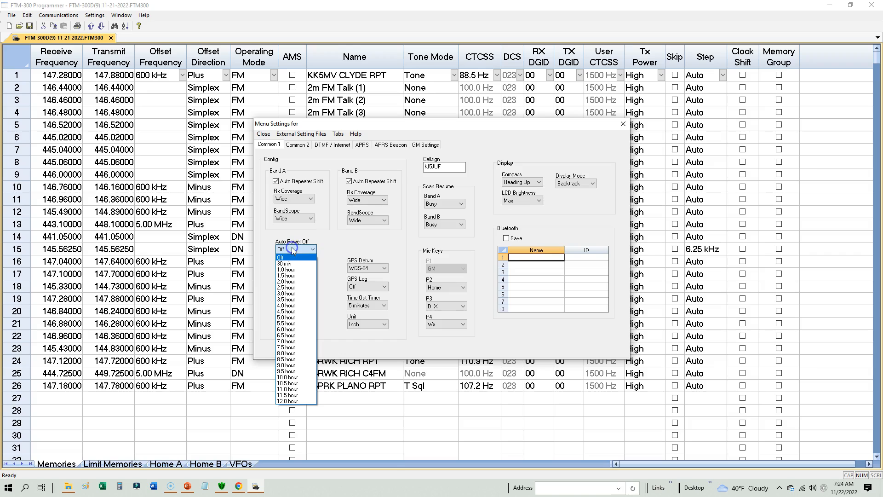
click(298, 282)
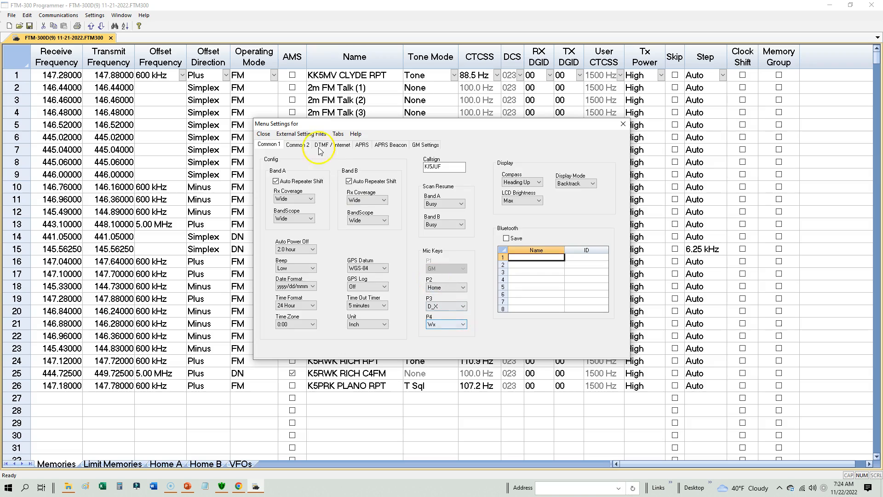
Examine the radio's Common 2, DTMF / Internet, APRS, APRS Beacon and GM settings, including the AMS Tx Mode choices.
click(297, 144)
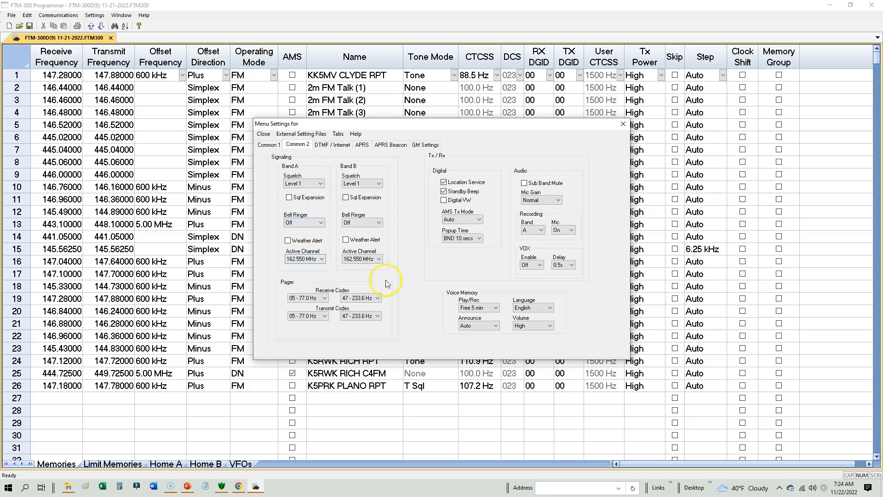
click(331, 145)
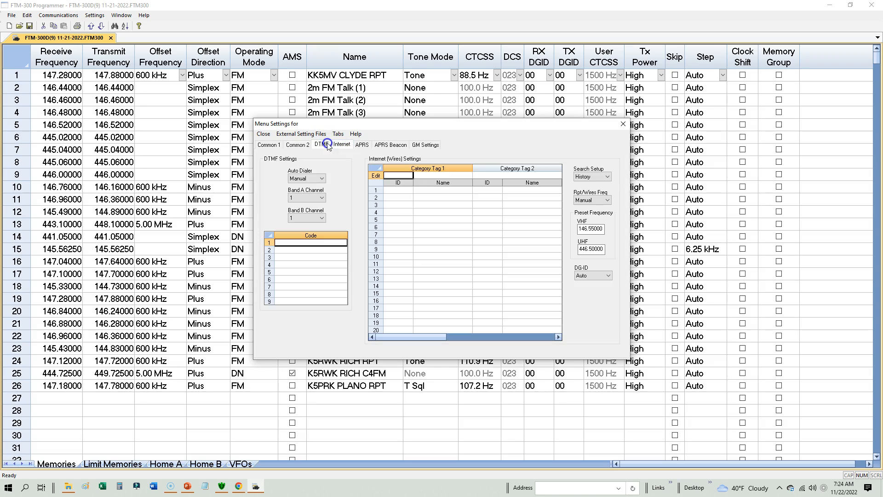
click(364, 146)
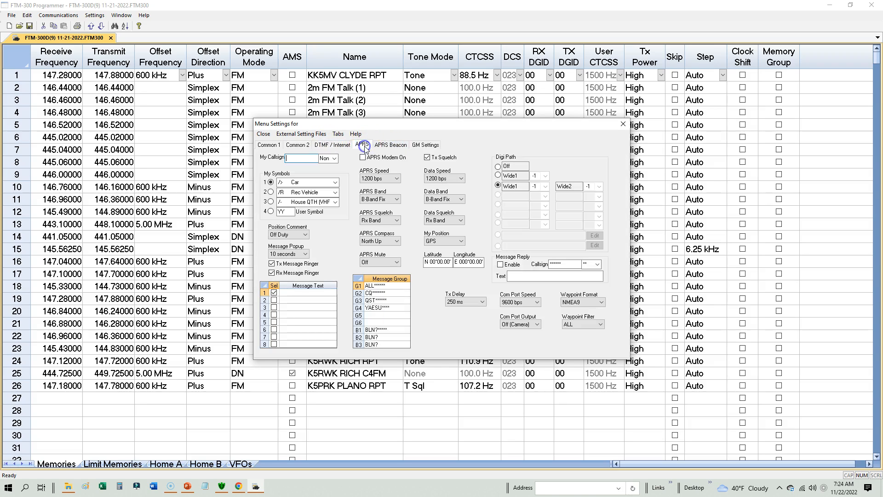
click(378, 145)
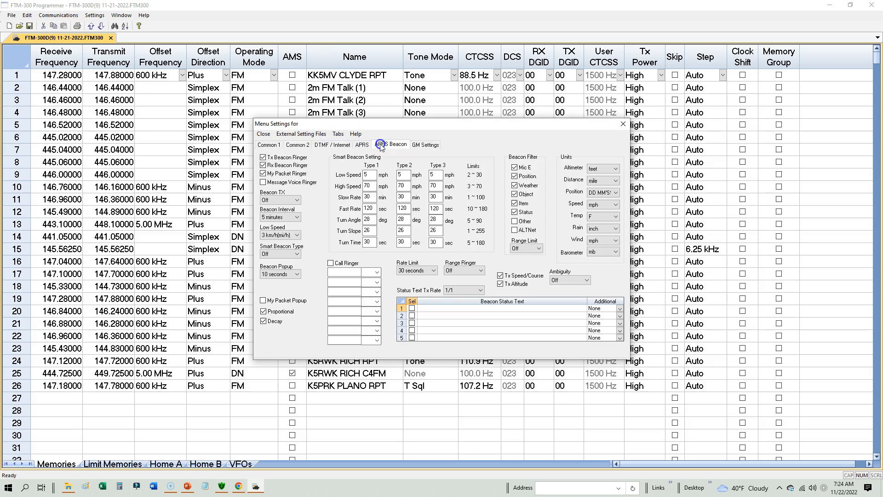
click(426, 145)
click(391, 144)
click(363, 146)
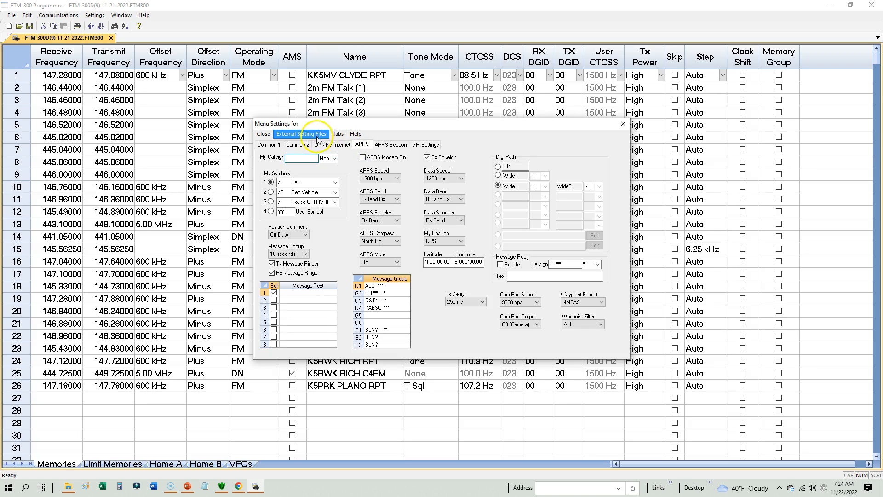
click(330, 145)
click(305, 145)
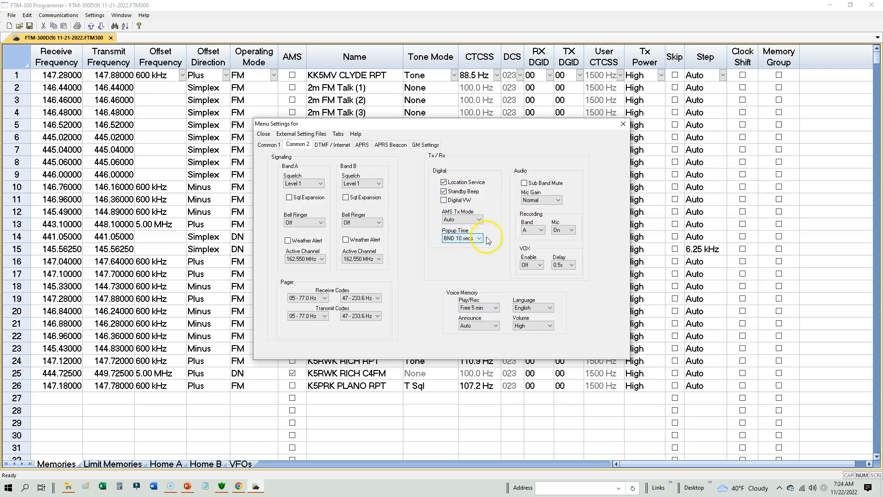
click(469, 219)
click(469, 219)
Set the radio's Time Out Timer to 2 minutes in the Common 1 settings.
click(269, 145)
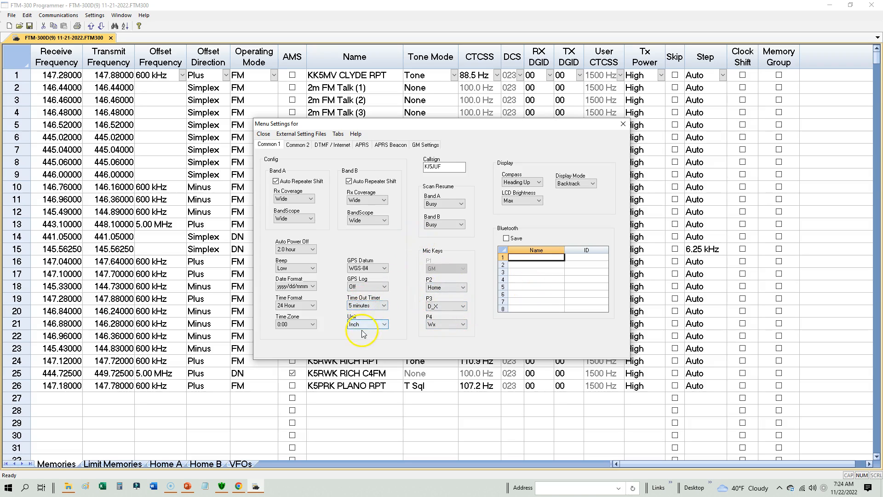
click(363, 305)
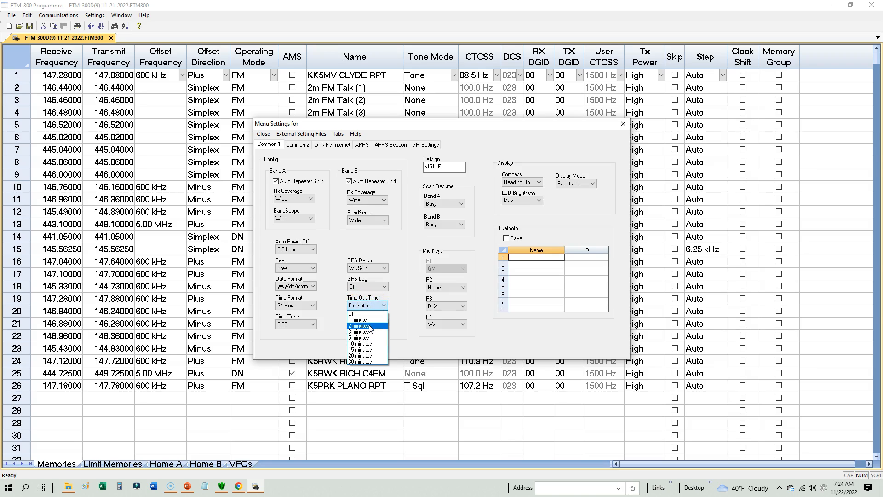
click(367, 325)
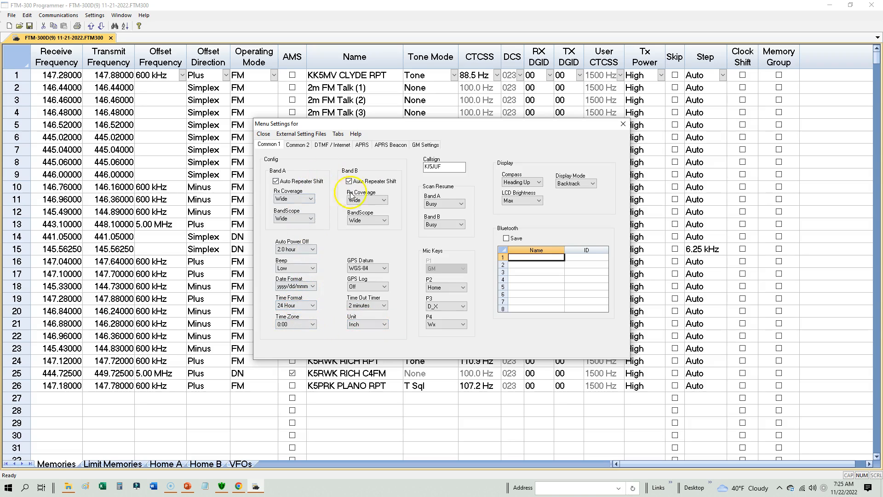
Check the Callsign field and review the signaling, DTMF, APRS, beacon and GM settings pages.
double_click(444, 167)
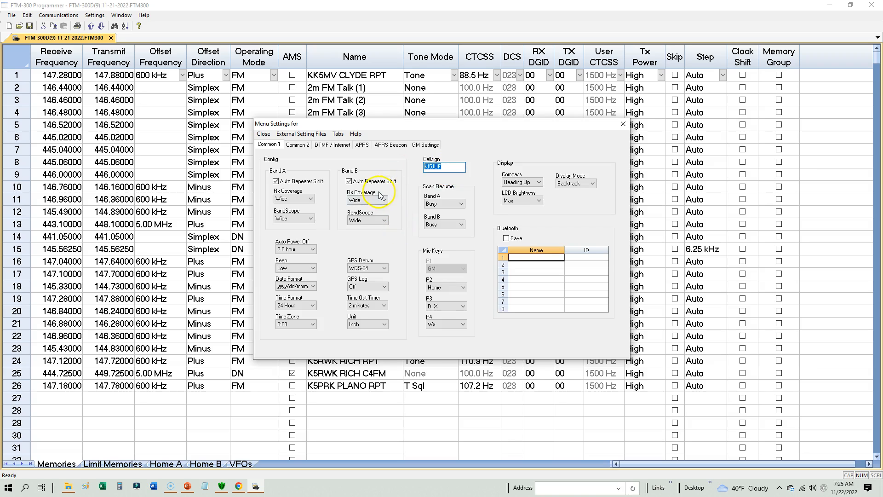
click(296, 145)
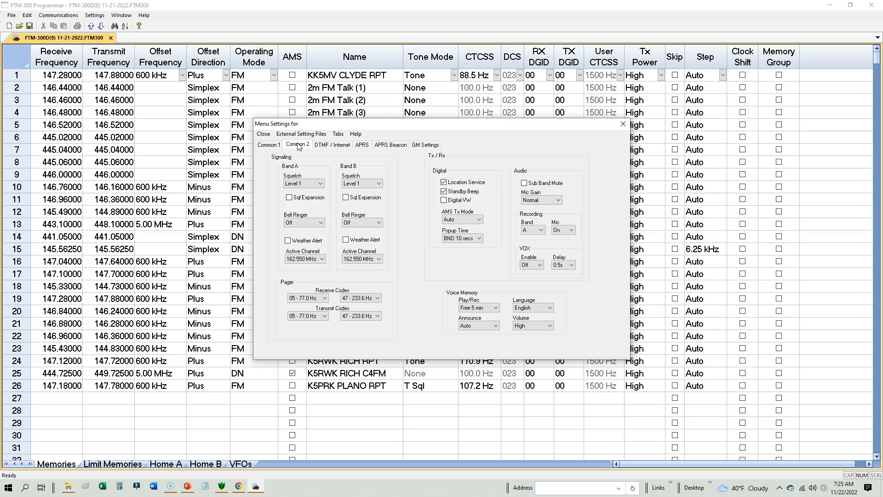
click(329, 145)
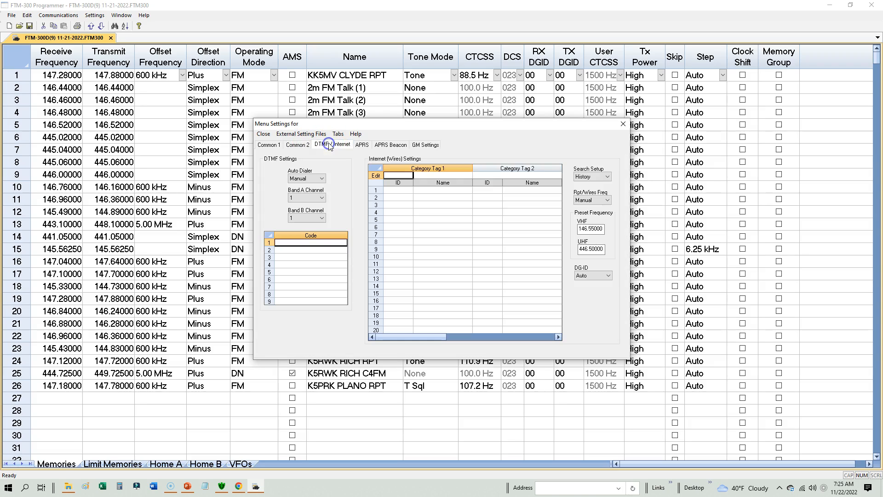
click(361, 145)
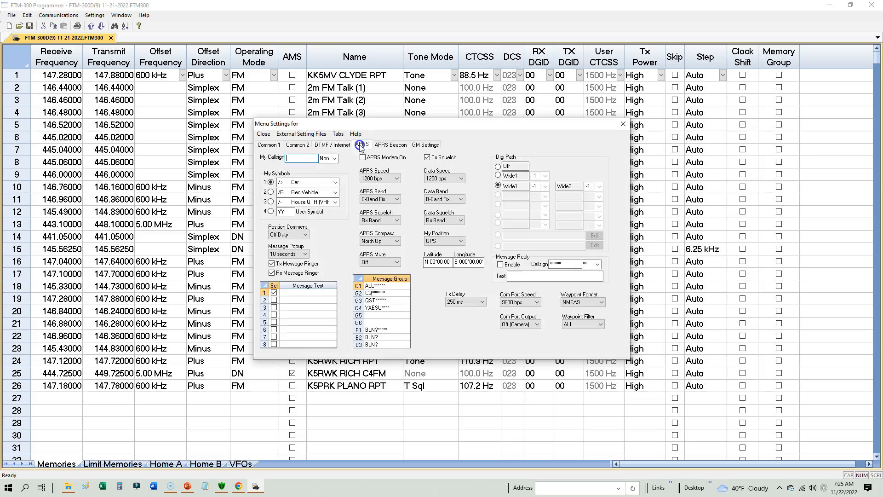
click(384, 145)
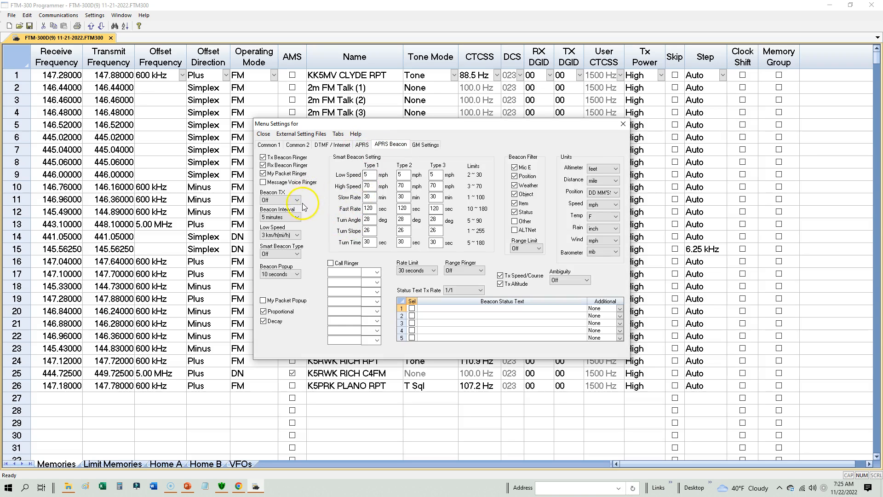
click(426, 145)
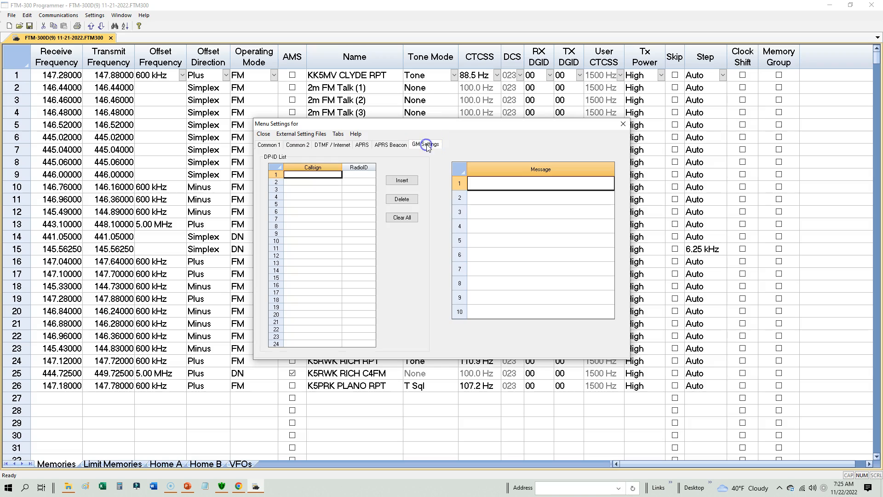
Examine the Band A Scan Resume choices, and look over the Common 2, DTMF / Internet and APRS settings again.
click(278, 145)
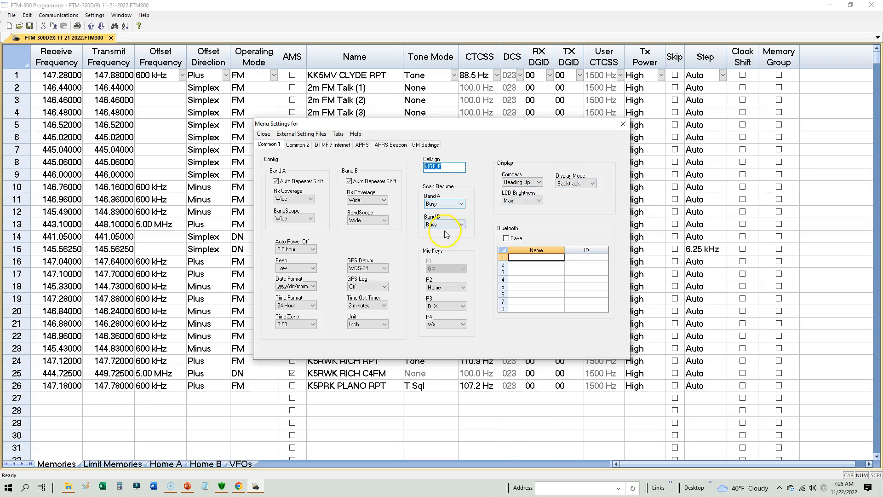
click(454, 205)
click(454, 206)
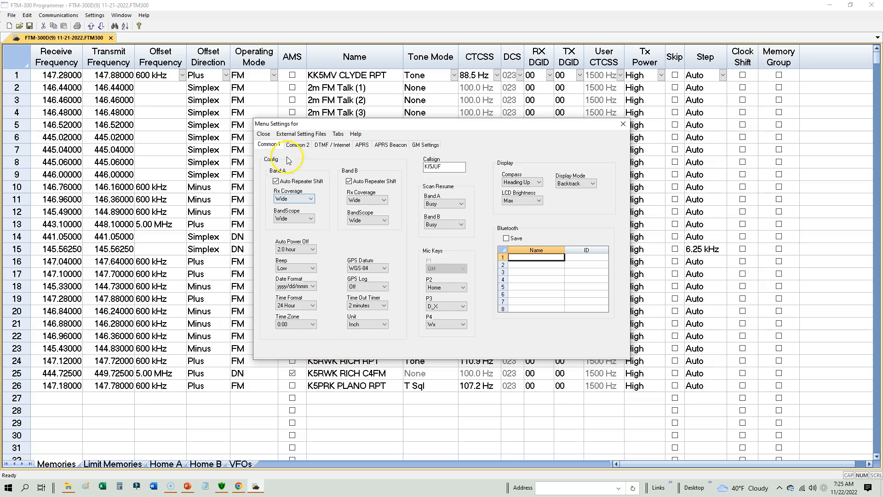
click(297, 146)
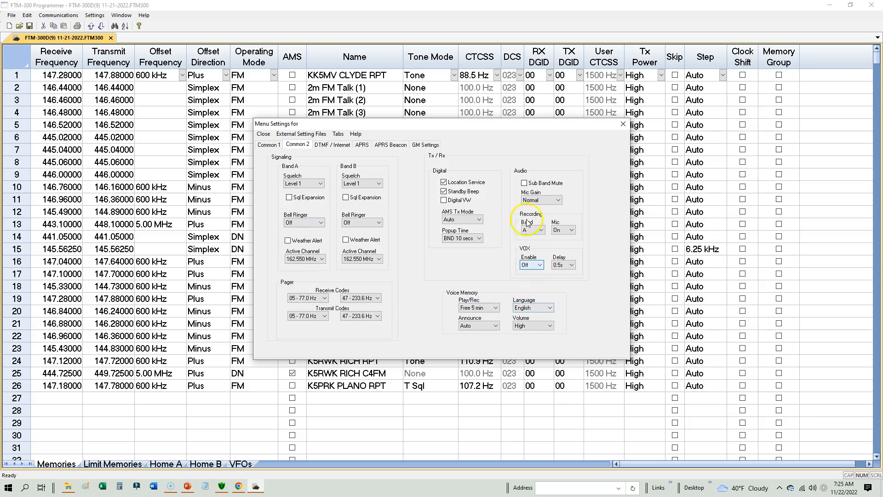
click(324, 145)
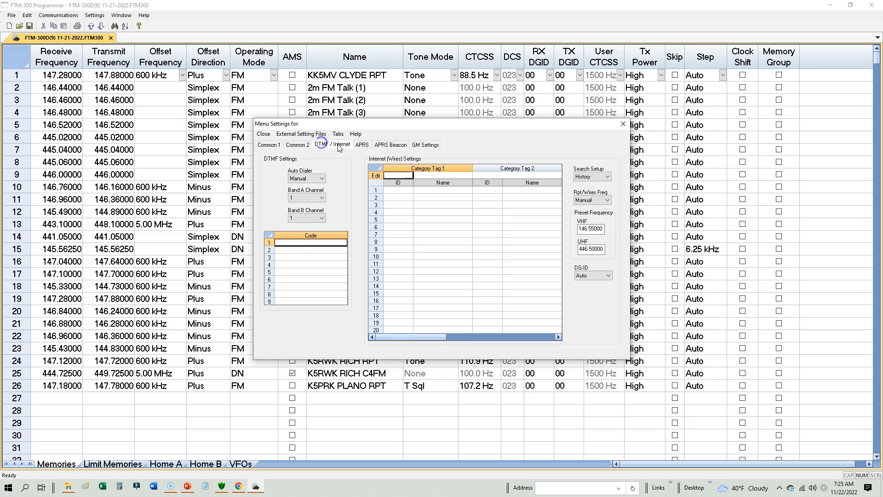
click(362, 145)
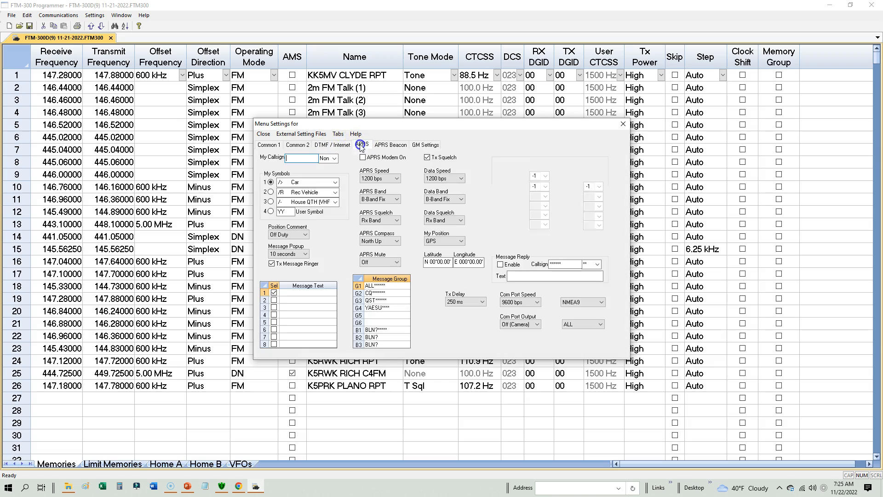
Close the menu settings and apply the changes.
click(623, 124)
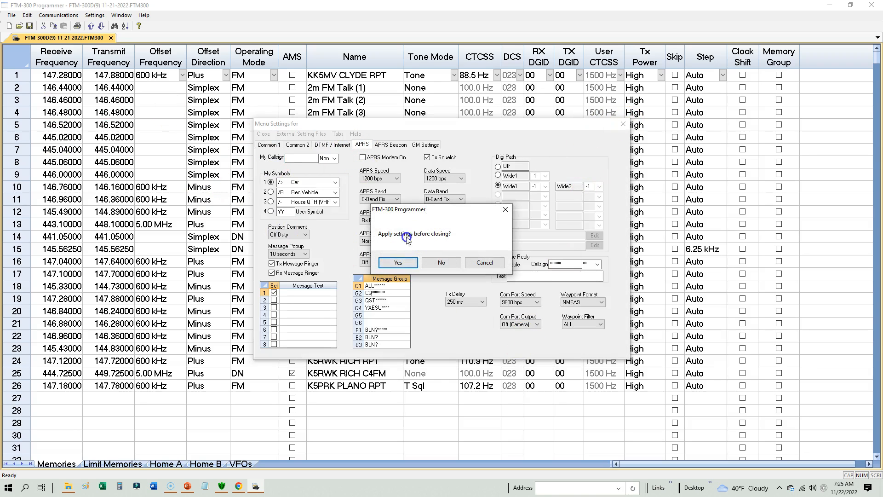
click(395, 261)
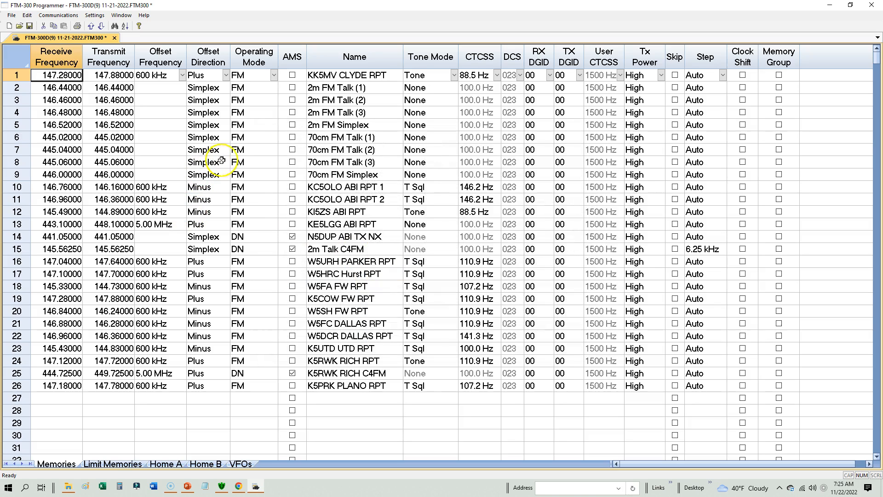
Look over the names of the 26 stored memory channels and the Tone Mode choices for channel 17.
drag(317, 76, 329, 386)
click(285, 411)
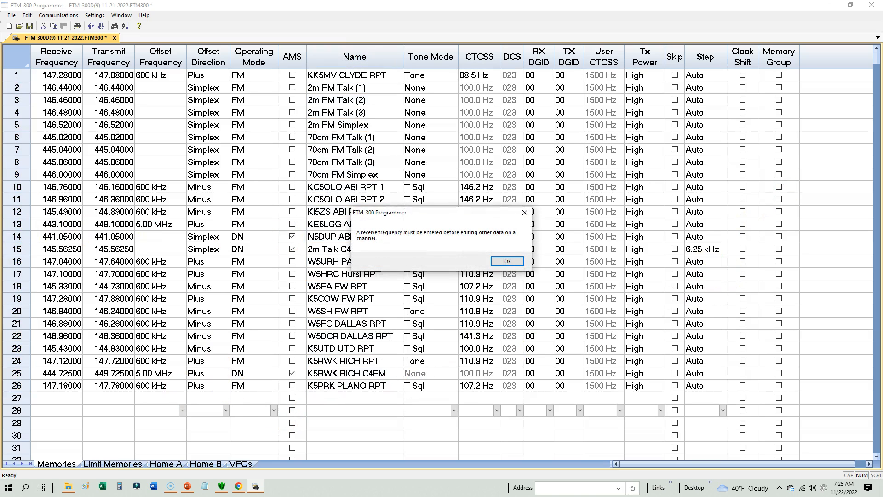
click(507, 261)
click(454, 273)
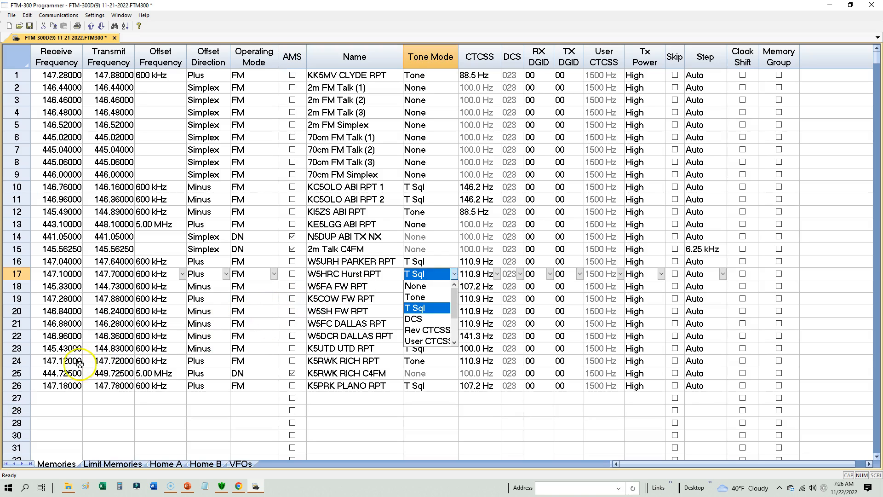
Enable AMS on memory channel 10.
click(13, 376)
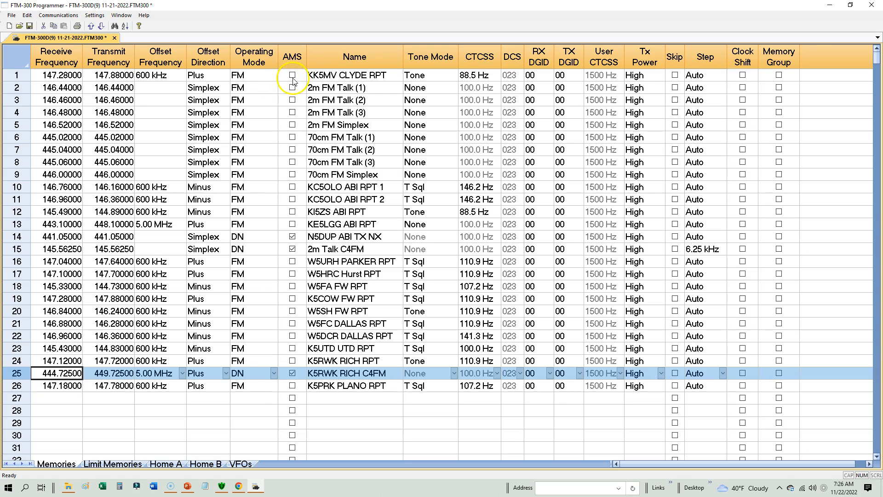
click(293, 187)
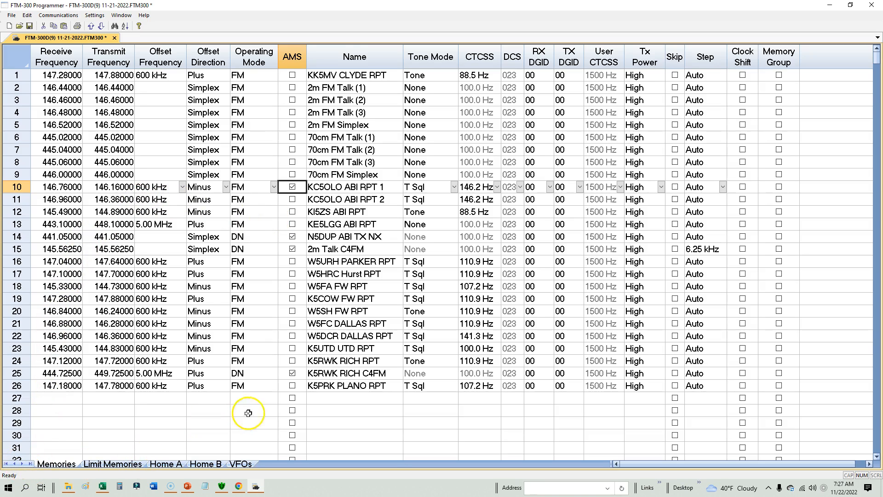
click(251, 410)
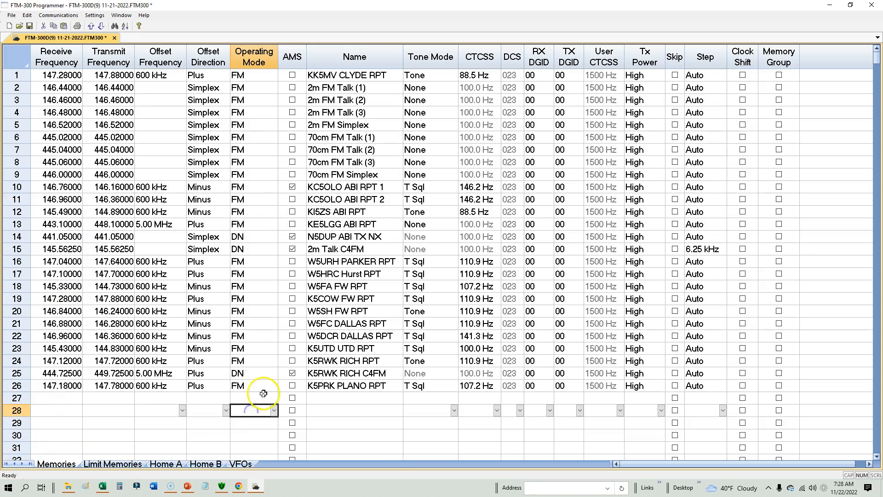
Set the Operating Mode of memory channel 25 to FM.
click(249, 371)
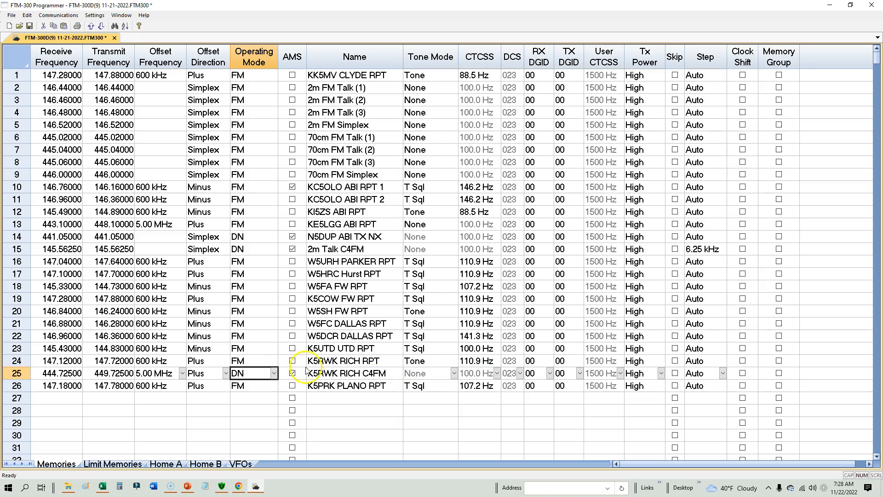
click(274, 376)
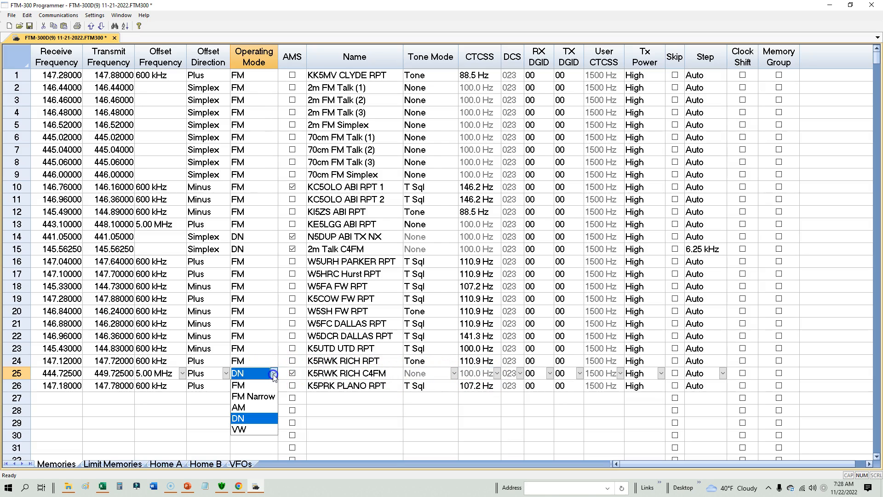
click(243, 386)
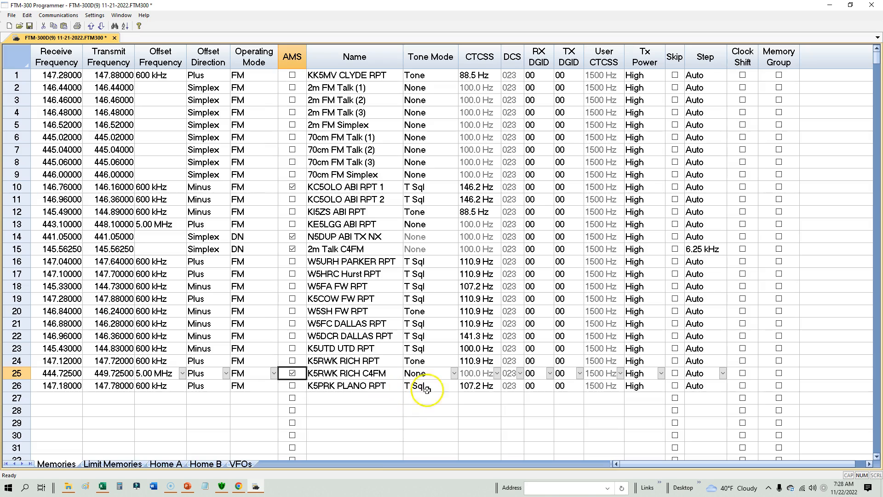
click(339, 377)
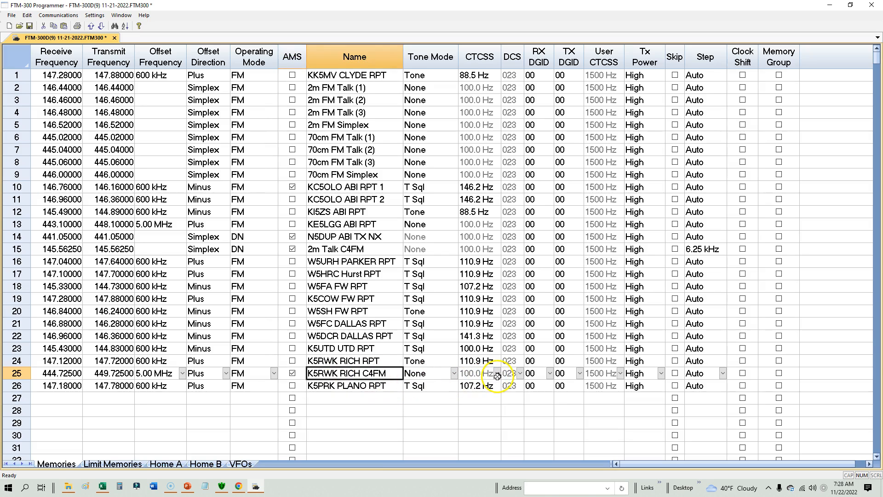
Check the 444.725 repeater's analog tone on the Richardson Wireless Klub site in Chrome, and return to the FTM-300 Programmer.
click(238, 486)
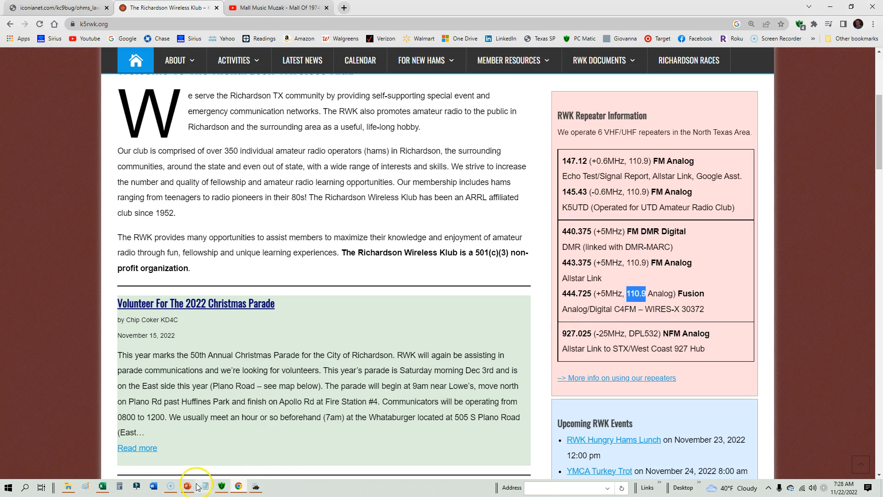
mouse_move(234, 489)
click(254, 488)
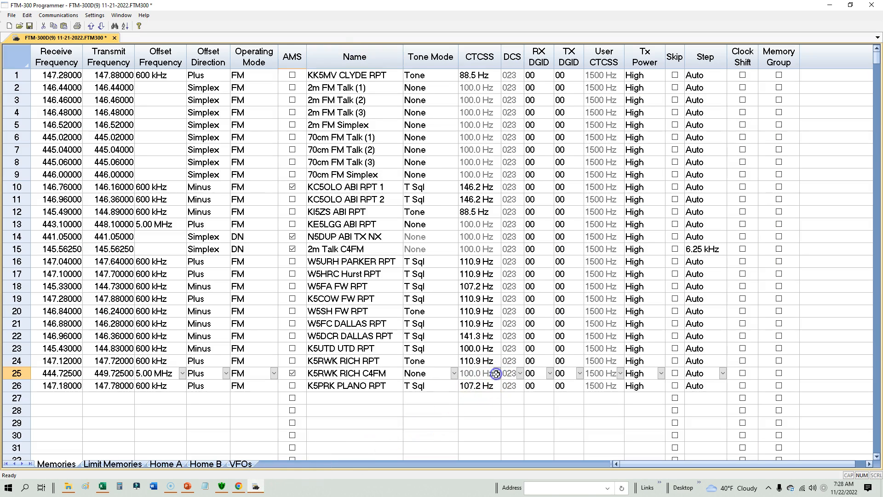
Try to choose a CTCSS tone for memory channel 25.
click(357, 373)
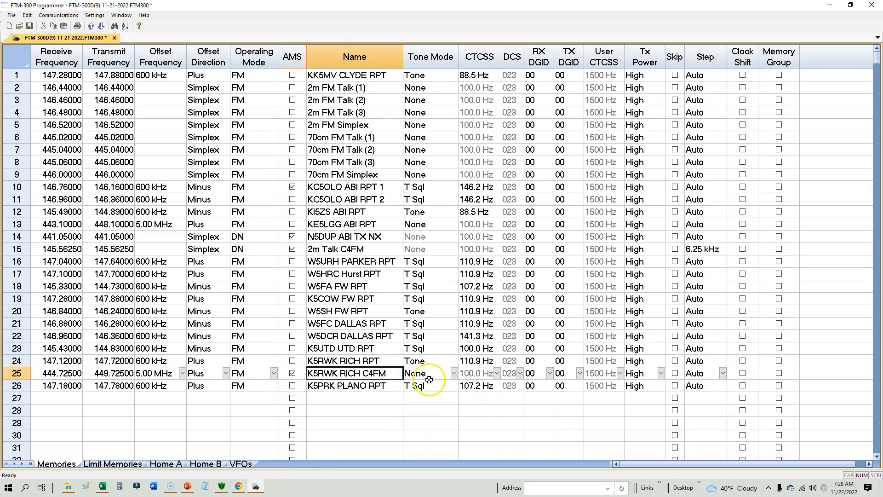
click(429, 376)
click(260, 374)
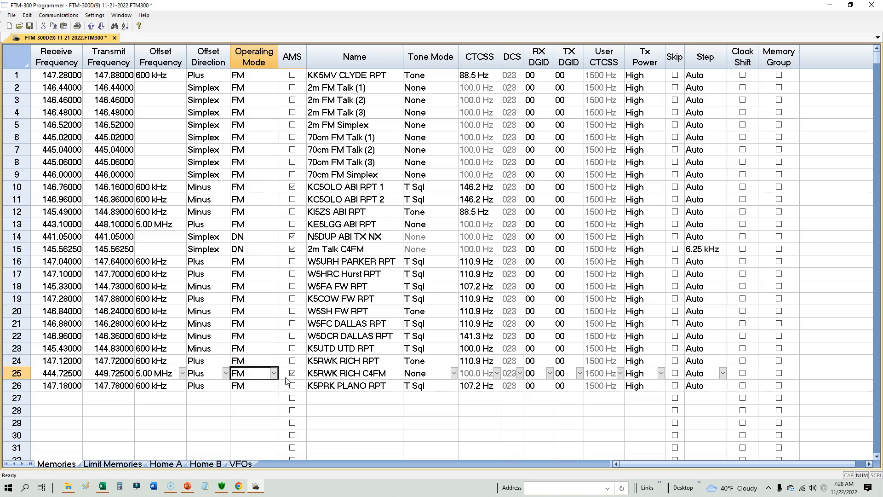
click(509, 373)
click(493, 373)
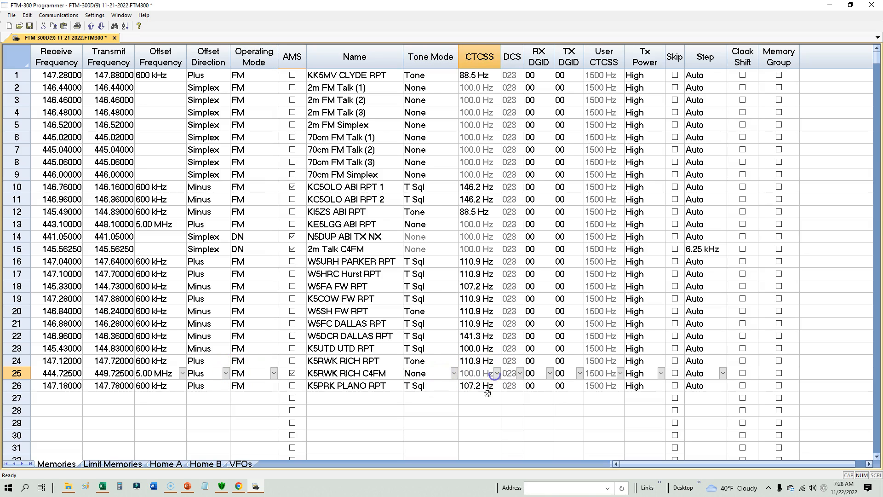
click(487, 395)
click(494, 373)
click(497, 376)
Reselect FM as channel 25's Operating Mode and try its CTCSS field again.
click(210, 370)
click(254, 373)
click(272, 373)
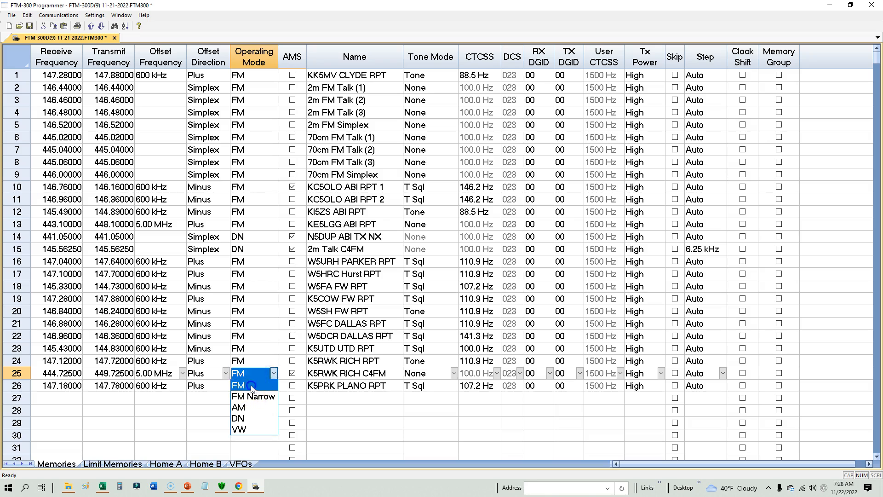
click(251, 385)
click(466, 373)
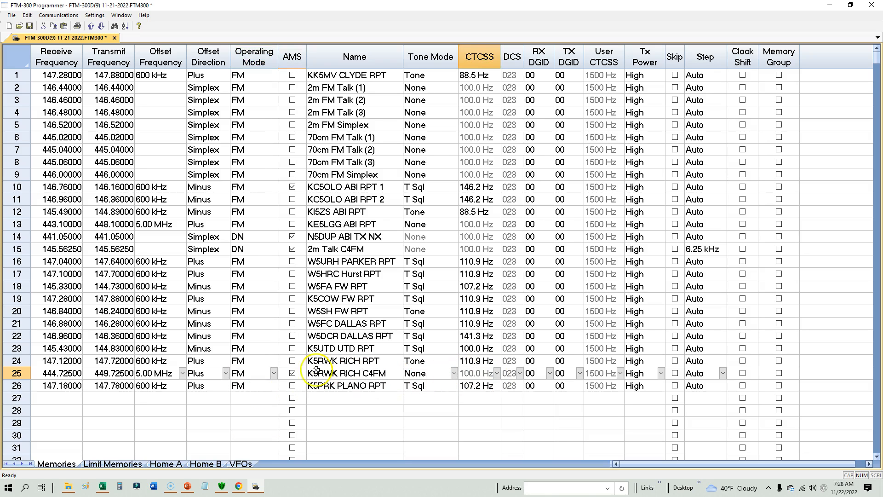
Turn off AMS for memory channel 25 and save the file.
click(293, 374)
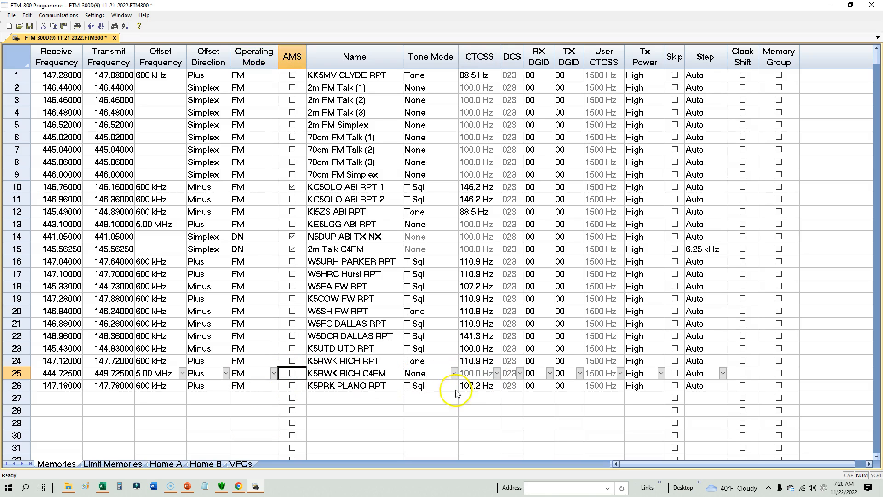
click(497, 375)
key(ctrl+s)
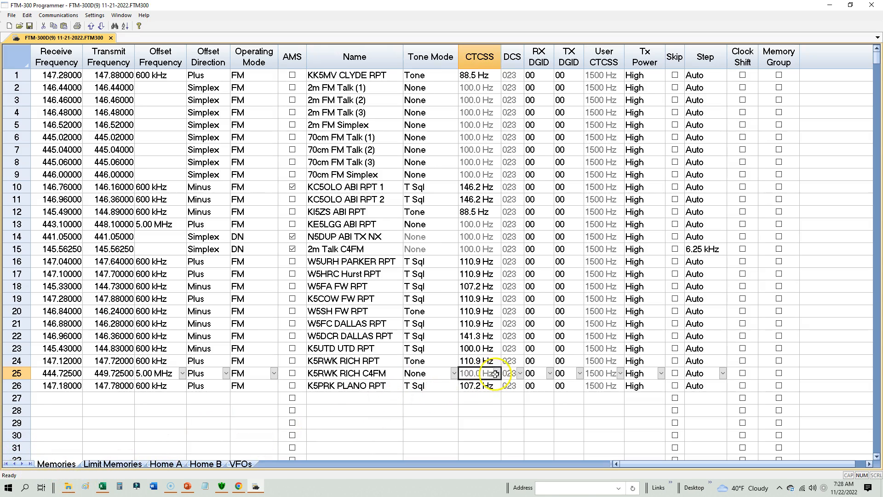
Set the Tone Mode of memory channel 25 to T Sql.
click(428, 373)
click(437, 374)
click(427, 407)
Check the 444.725 repeater entry on the club site in Chrome, and review channel 24's settings in the FTM-300 Programmer.
click(240, 487)
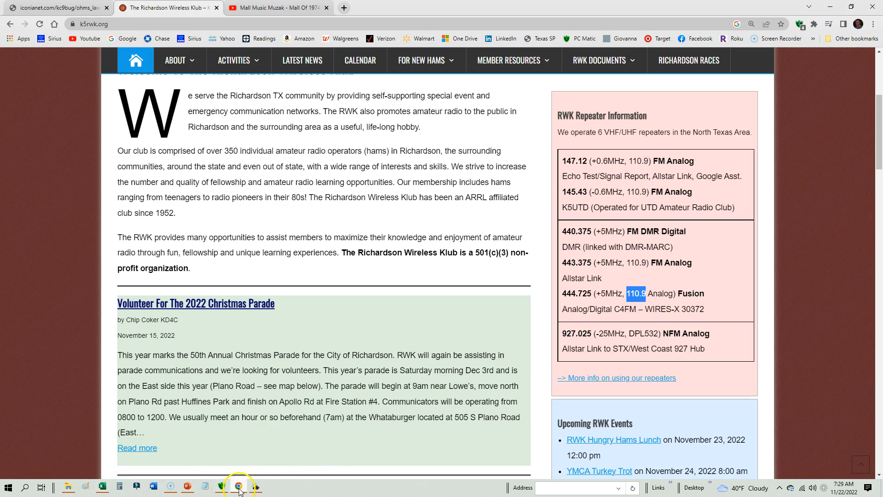
mouse_move(240, 490)
click(253, 488)
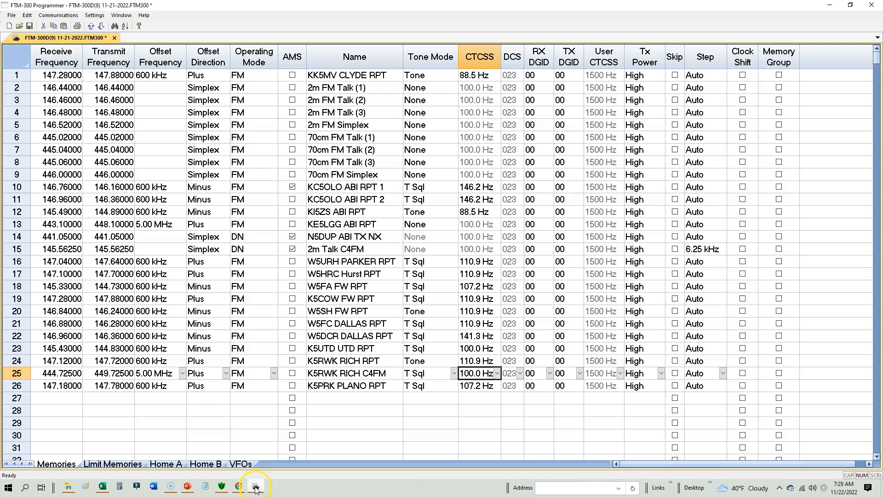
drag(64, 362, 724, 363)
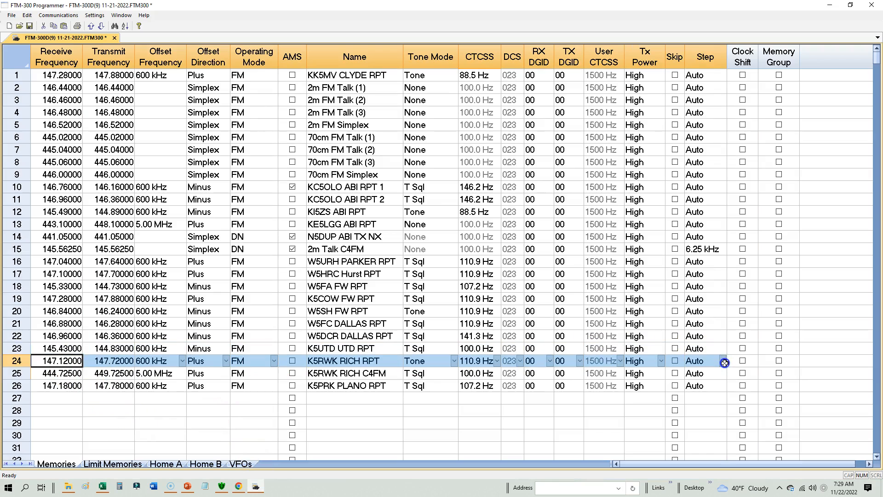
Set channel 25's Tone Mode to Tone and its CTCSS to 110.9 Hz.
click(423, 373)
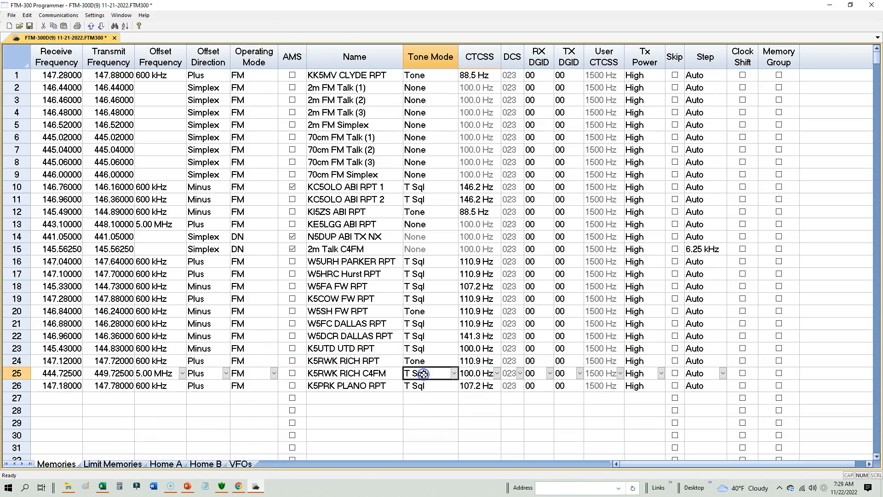
click(454, 374)
click(424, 397)
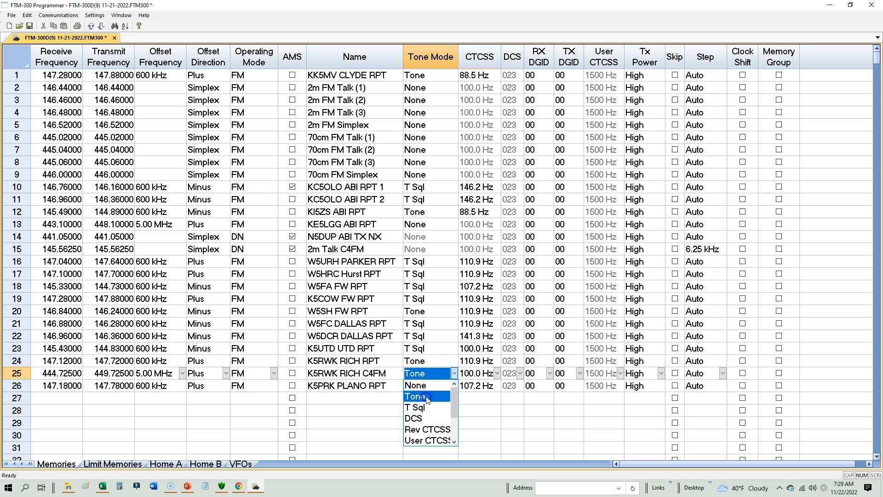
click(498, 373)
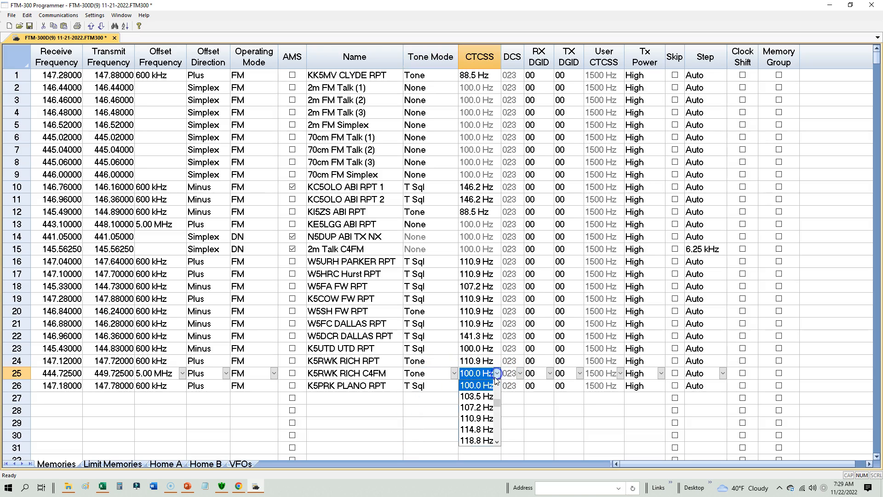
click(479, 419)
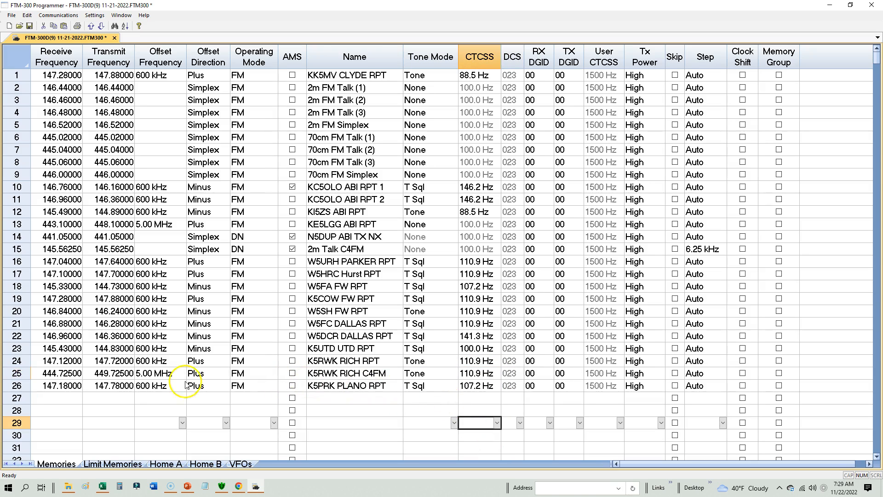
click(16, 374)
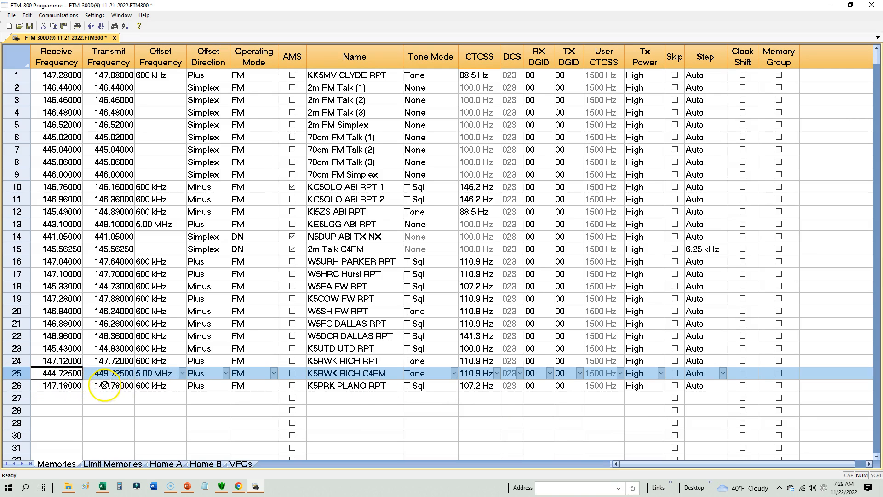
Enable AMS on channel 25, and recheck the 444.725 repeater's tone on the club site in Chrome before returning to the FTM-300 Programmer.
click(292, 373)
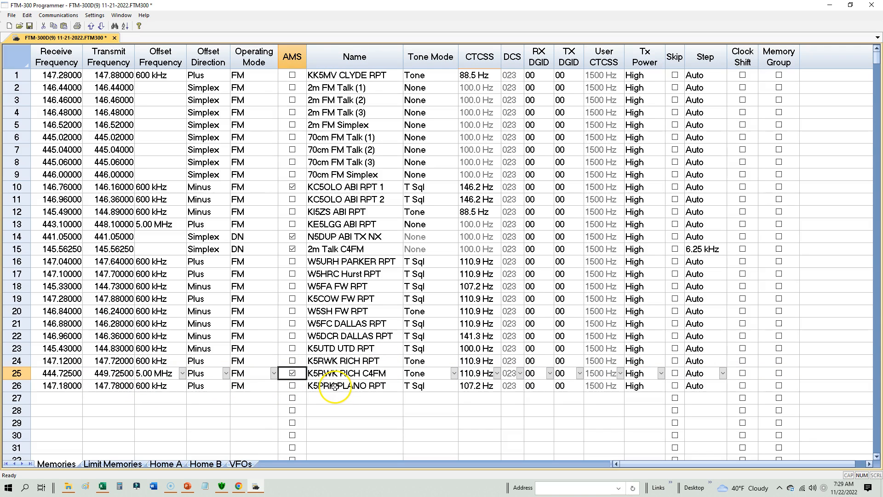
click(239, 487)
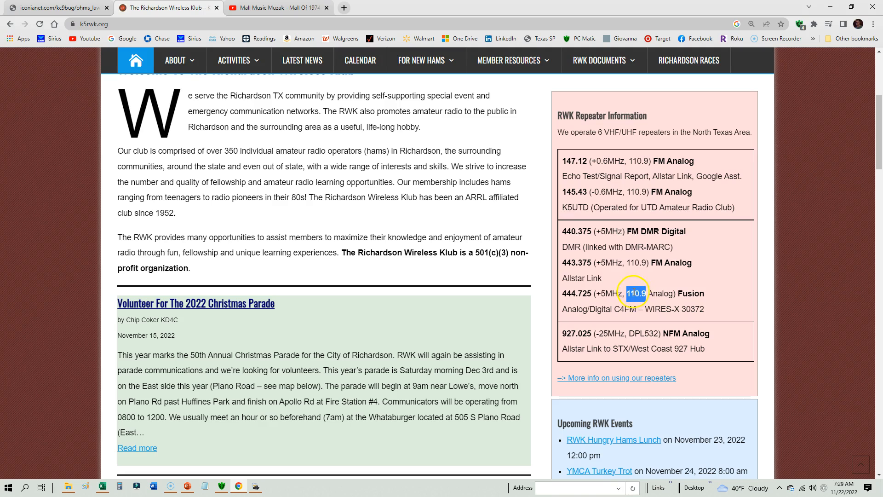
click(255, 487)
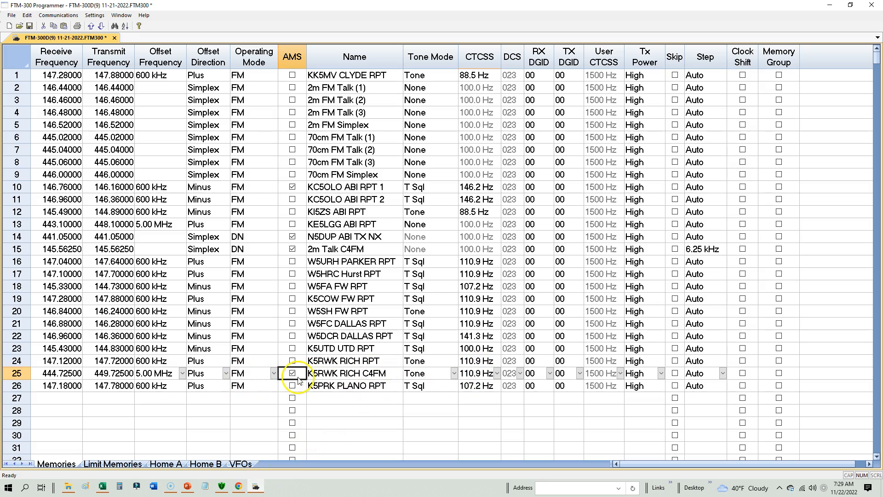
Set the Operating Mode of memory channel 25 to DN and save the file.
click(274, 373)
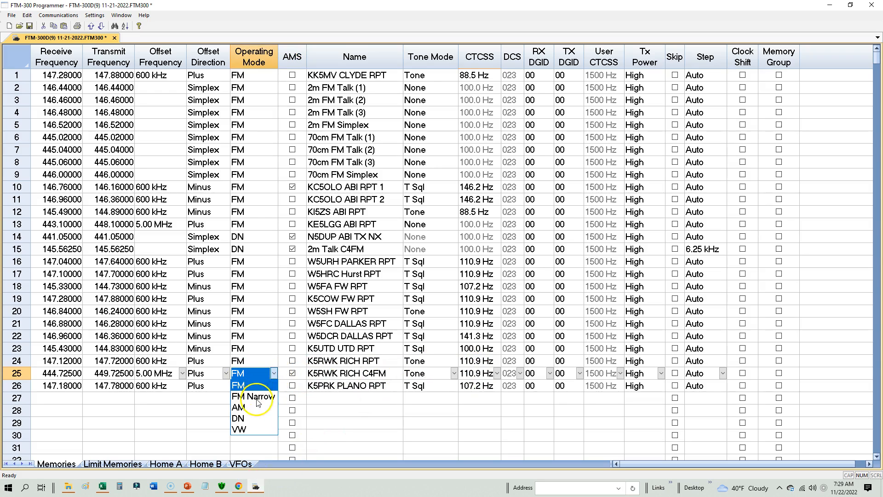
click(242, 419)
click(251, 413)
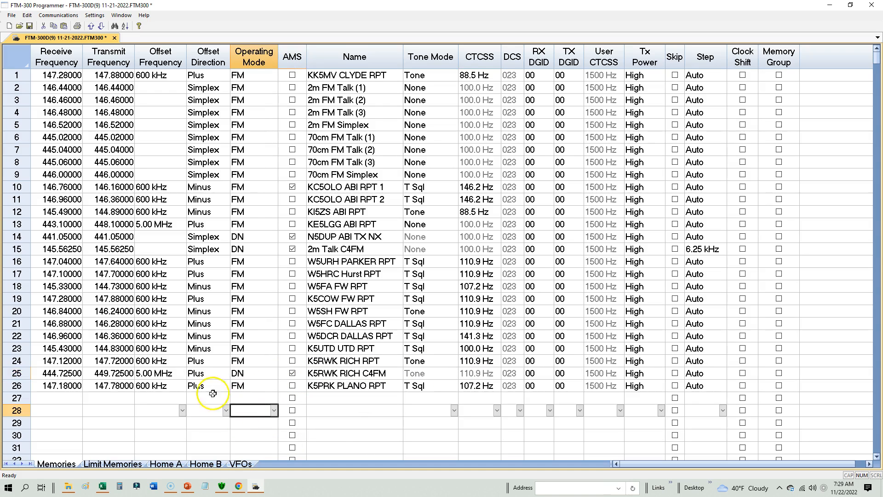
click(10, 375)
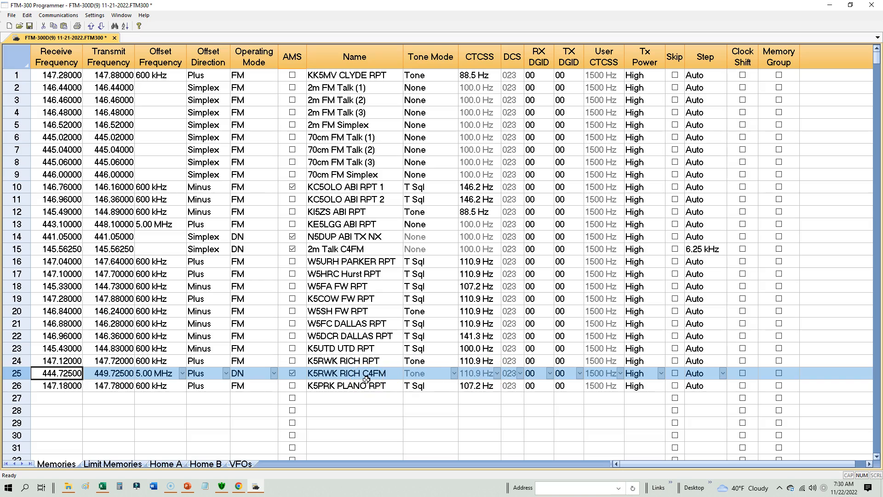
click(29, 26)
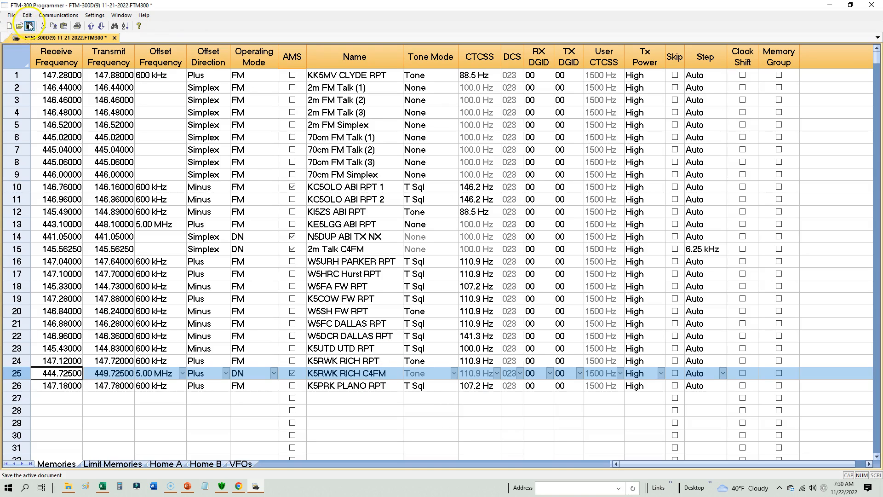
Write the radio data to the SD card and finish the transfer.
click(95, 15)
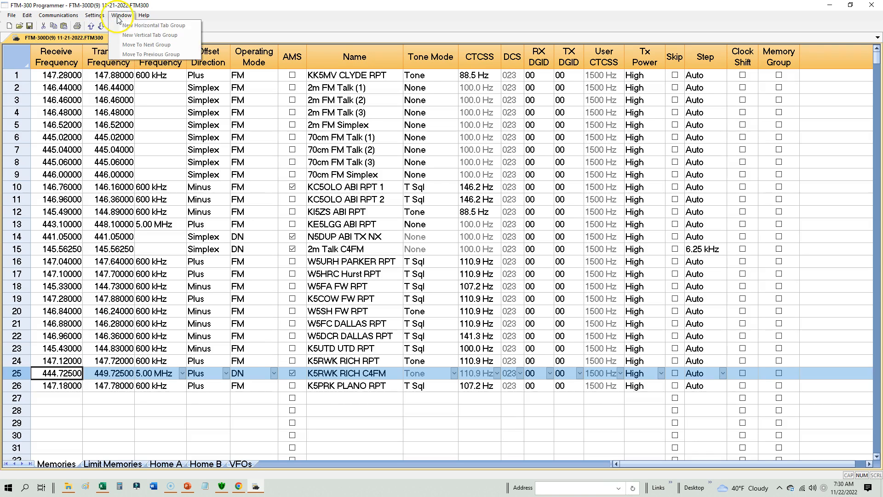
mouse_move(58, 15)
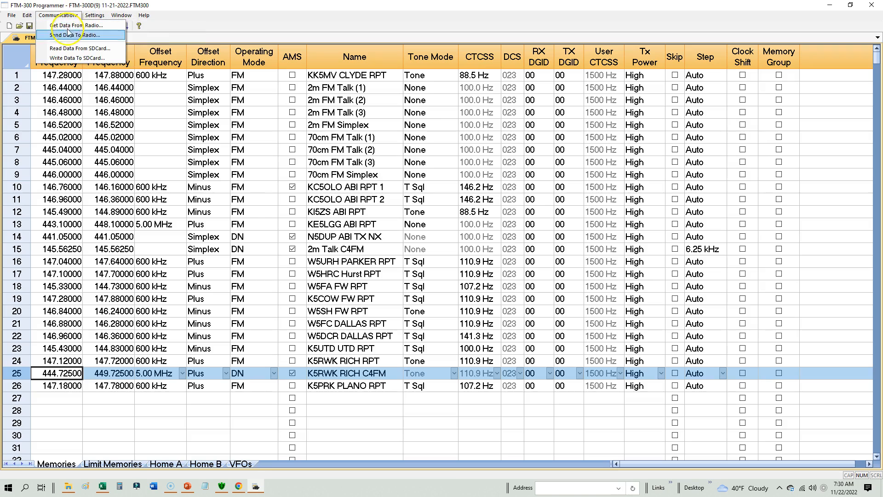
click(75, 58)
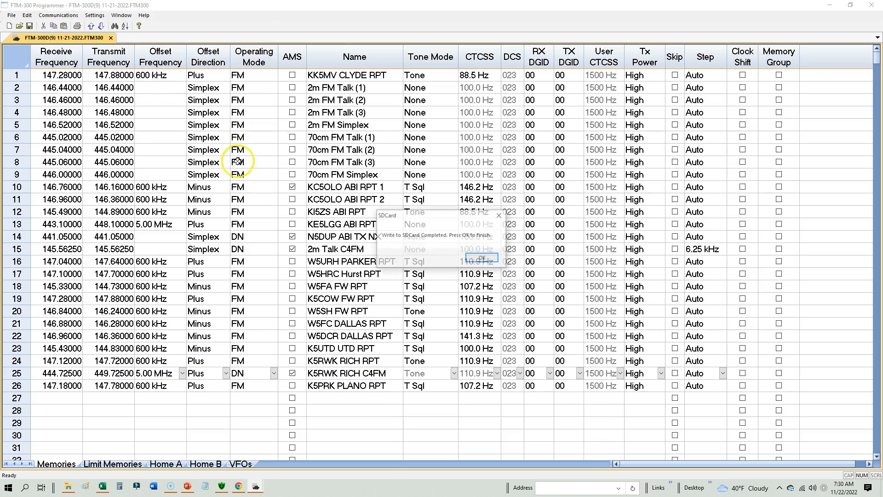
click(482, 259)
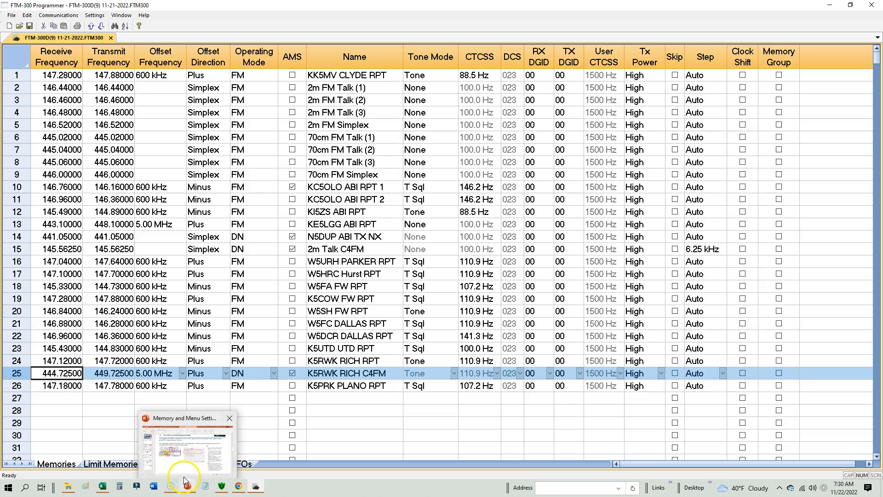
click(14, 15)
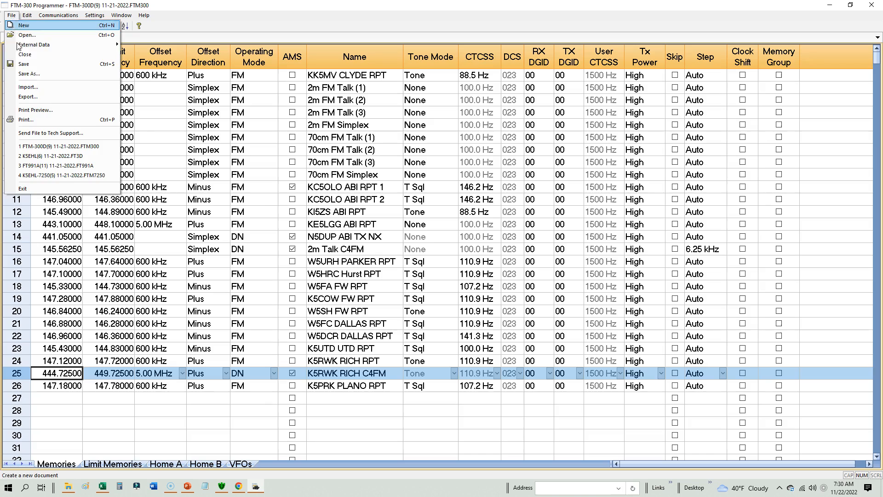
click(34, 78)
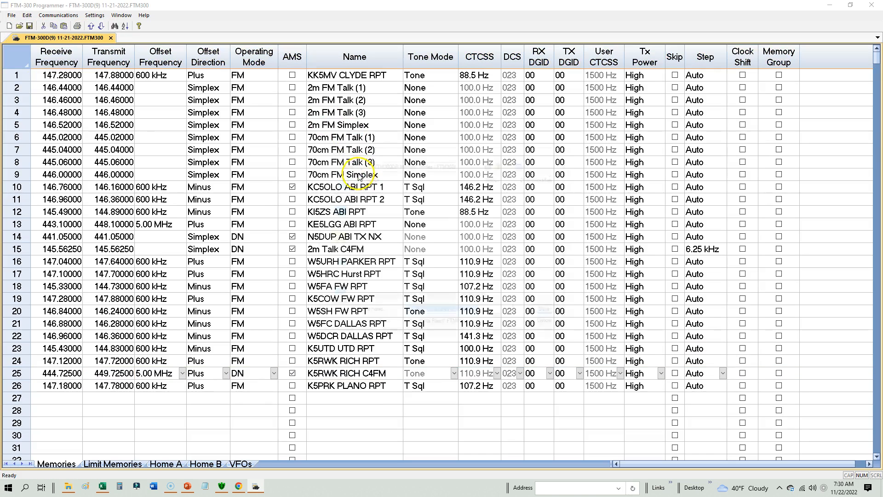
click(433, 324)
click(433, 332)
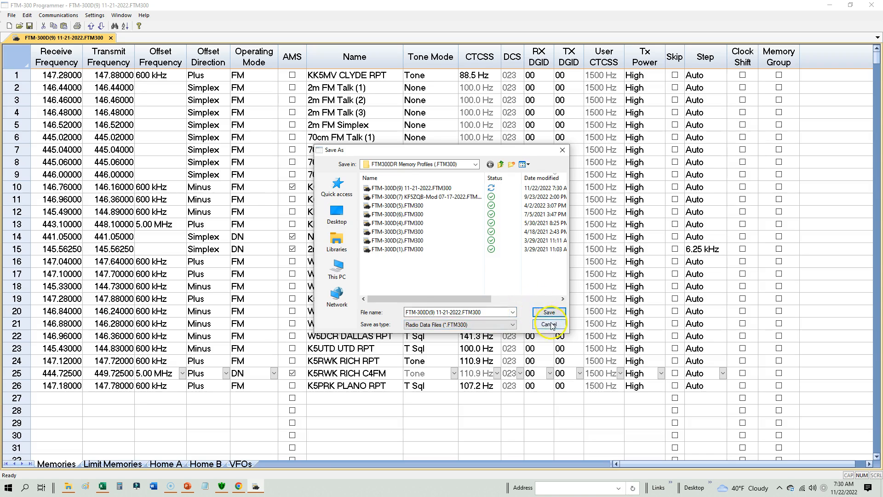
click(549, 312)
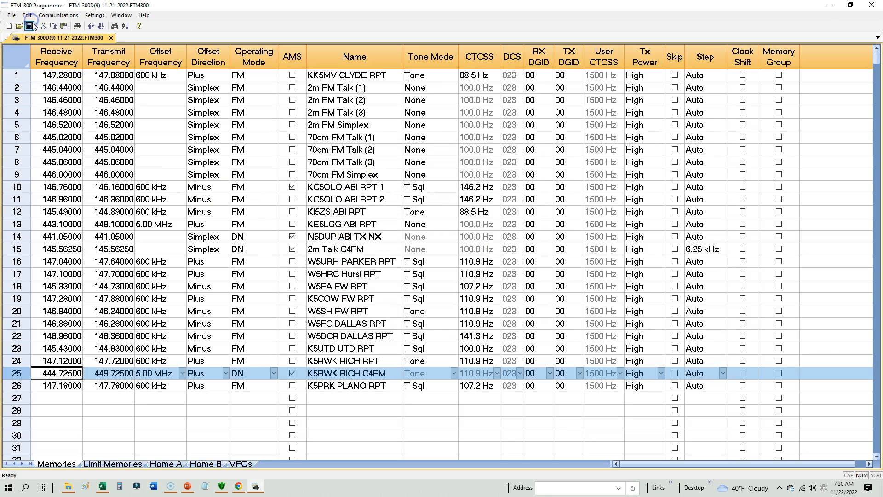
click(11, 15)
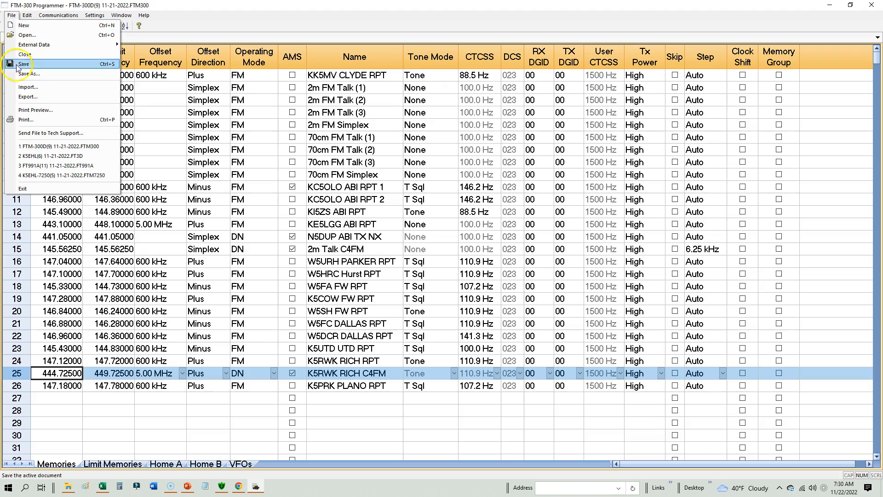
click(18, 64)
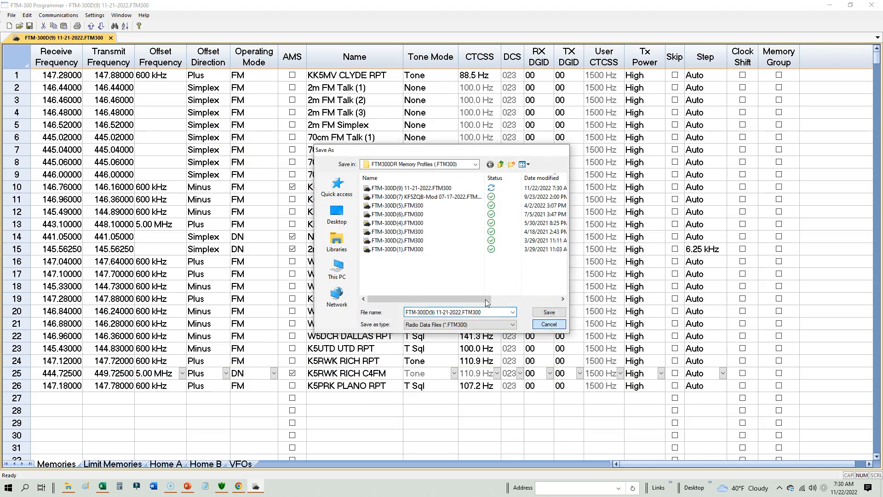
Start an export of the radio file with Comma Delimited (*.csv) as the file type.
click(12, 16)
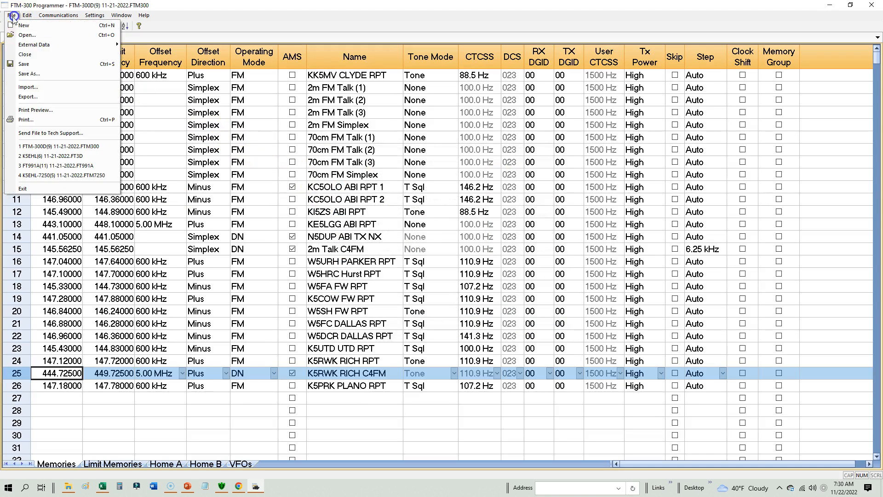
click(29, 100)
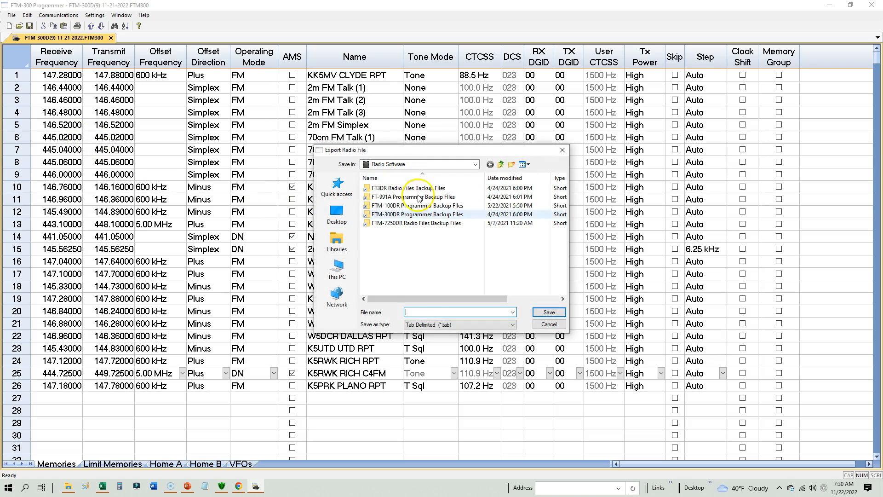
click(426, 324)
click(422, 338)
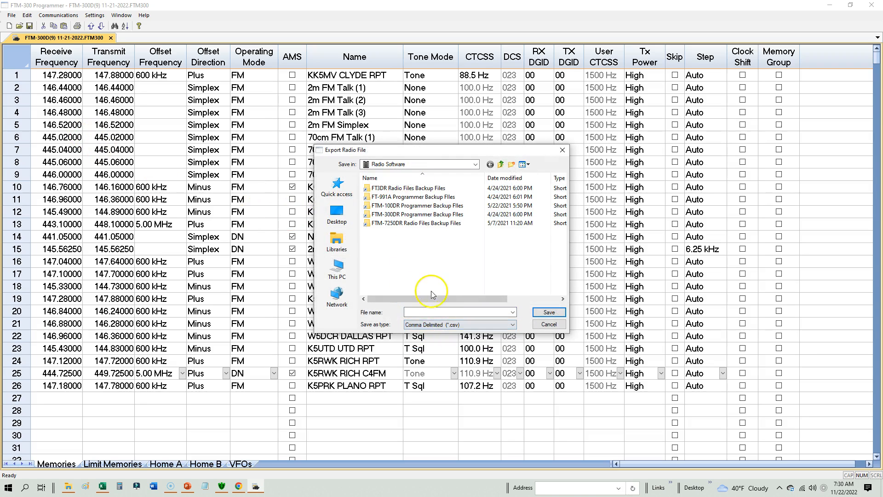
Save the export in the FTM300DR Memory Profiles (.FTM300) folder under the file name FTM-300(9) 11-21-2022.csv.
click(477, 164)
click(514, 255)
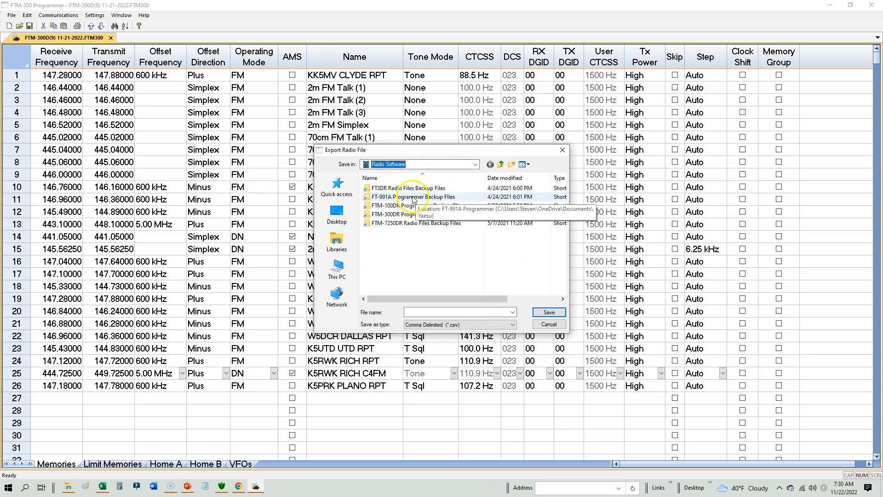
double_click(405, 214)
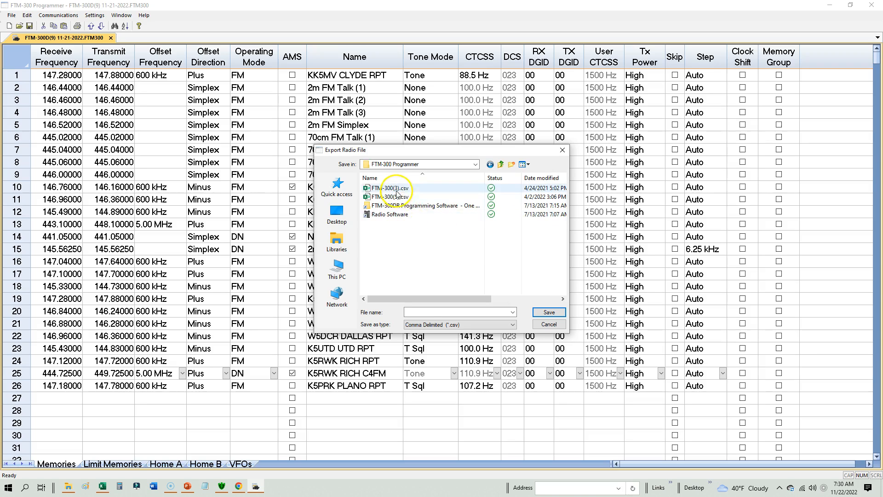
double_click(410, 205)
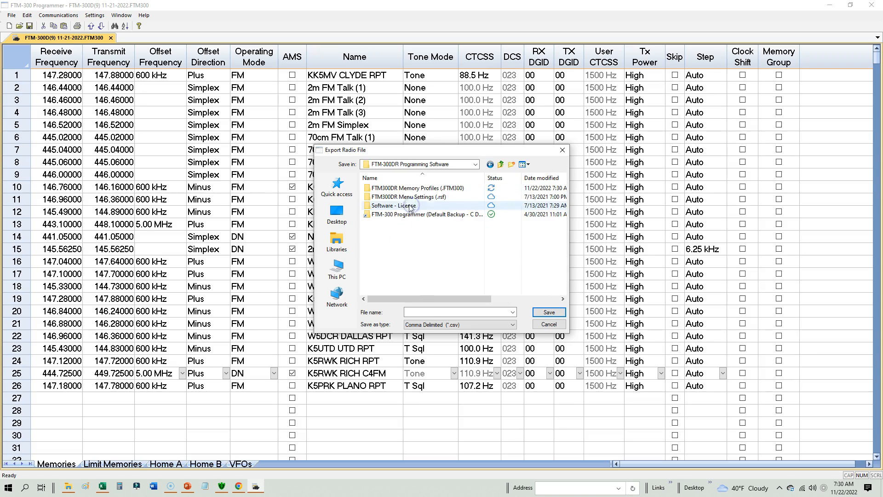
double_click(407, 188)
click(420, 192)
click(427, 312)
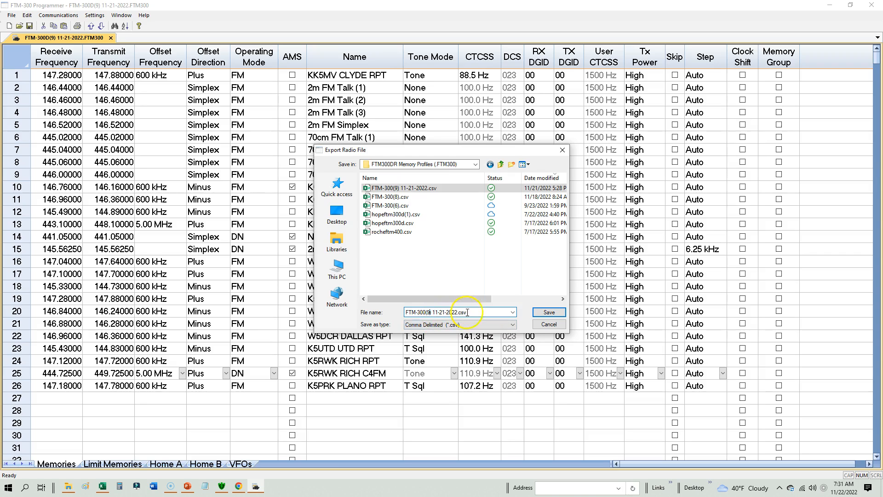
click(543, 312)
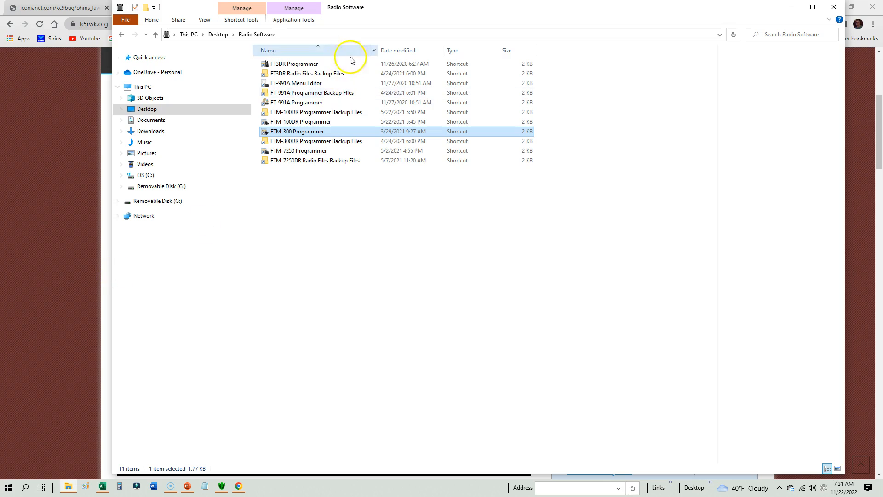
Switch to the FT3DR Programmer from the Radio Software folder and open the file K5EHL(6) 11-21-2022.FT3D.
click(294, 64)
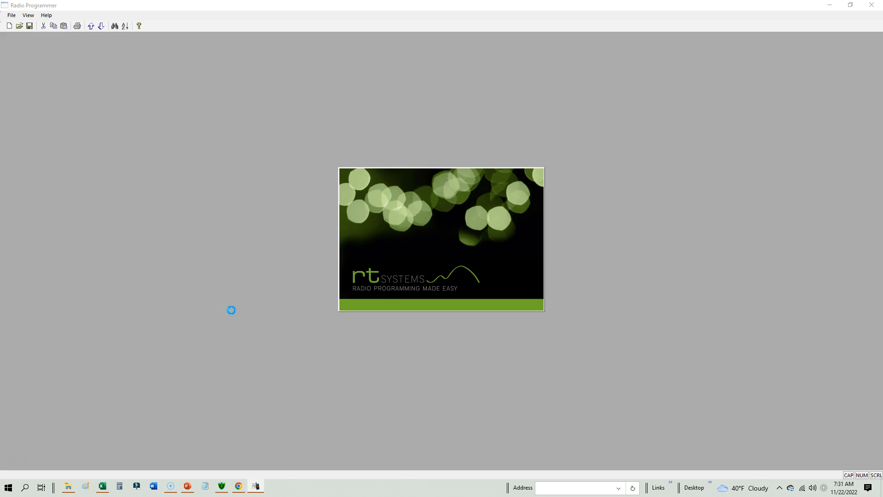
click(223, 341)
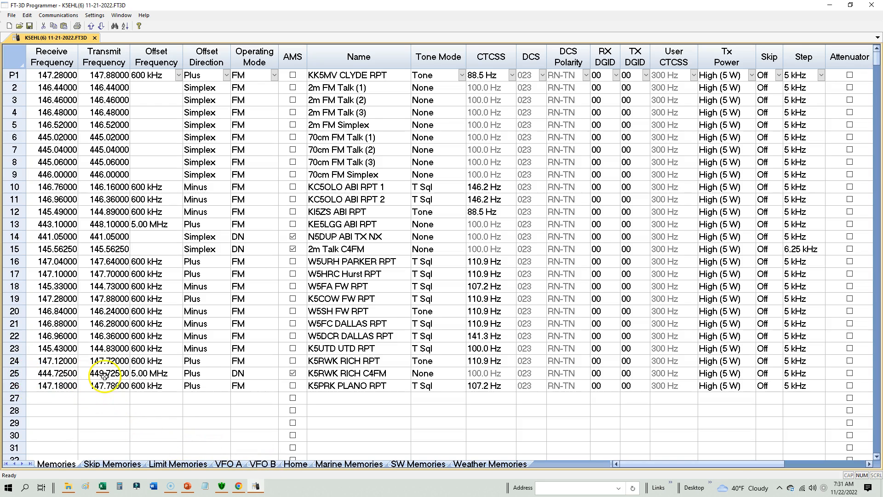
Set memory channel 25's Tone Mode to Tone and its CTCSS to 110.9 Hz.
click(269, 372)
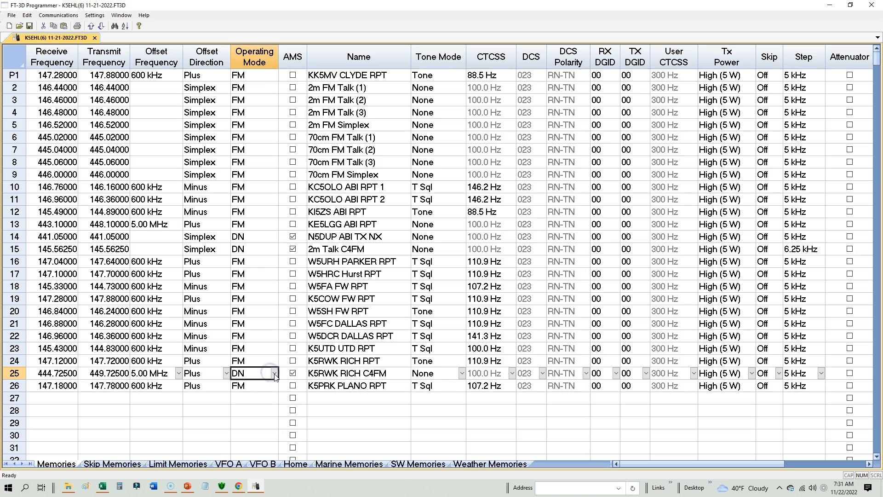
click(461, 374)
click(424, 396)
click(485, 373)
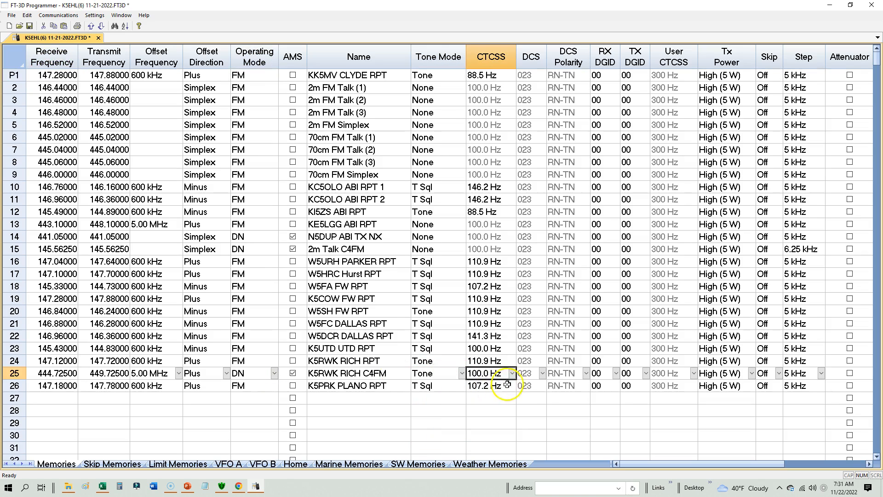
click(512, 373)
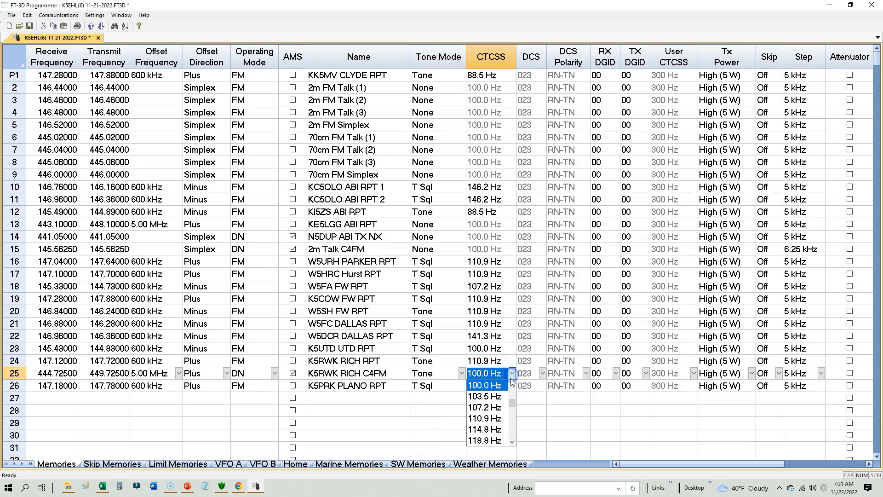
click(484, 419)
click(437, 422)
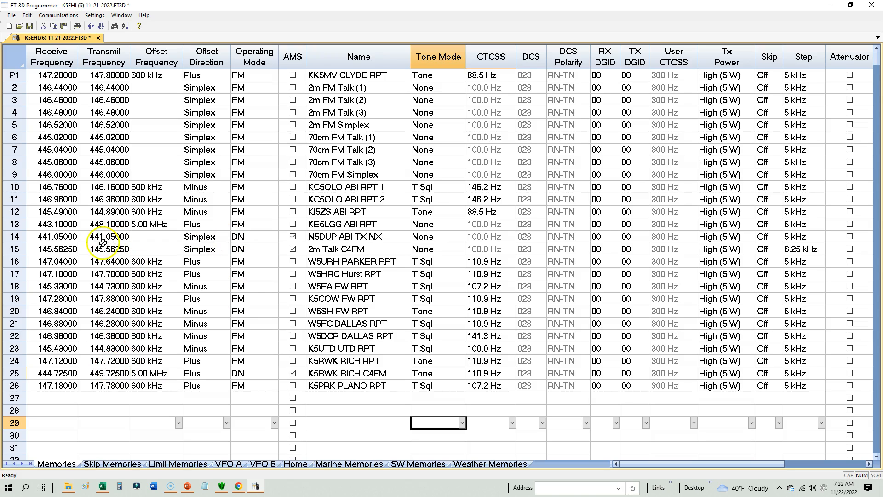
Open the FT-3D radio menu settings and set Auto Power Off to 2.0 hour.
click(90, 27)
click(113, 18)
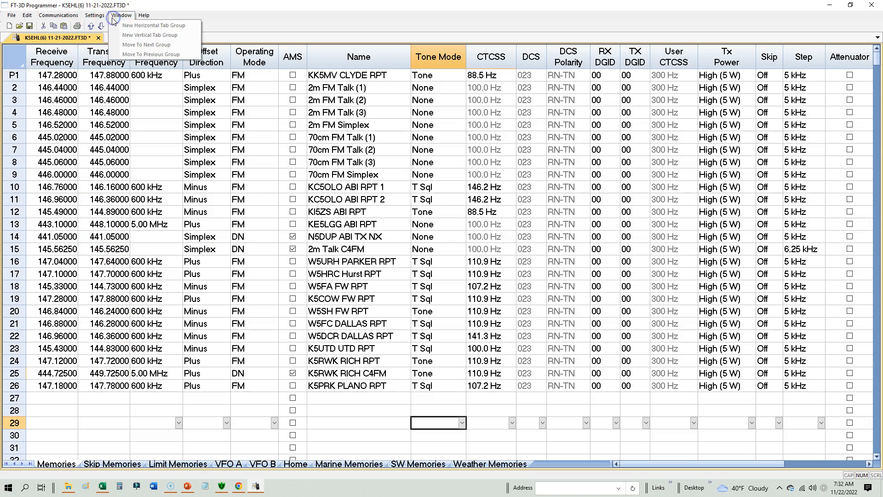
click(106, 26)
click(106, 26)
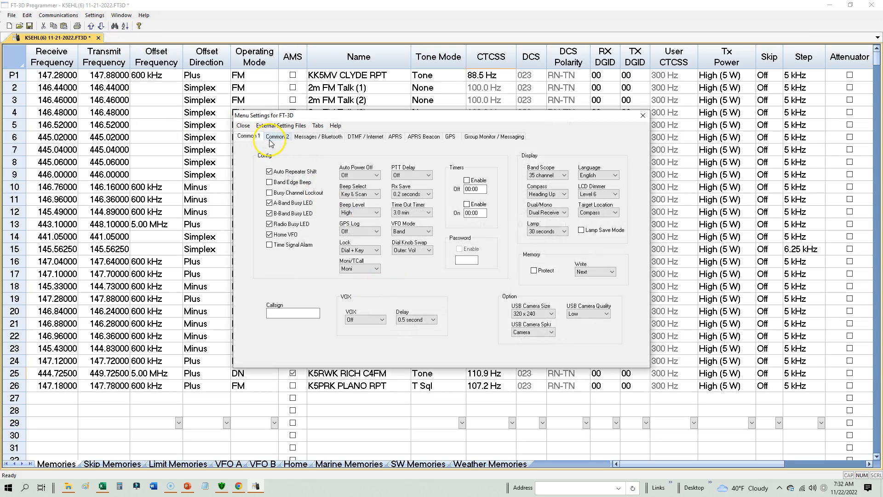
click(359, 175)
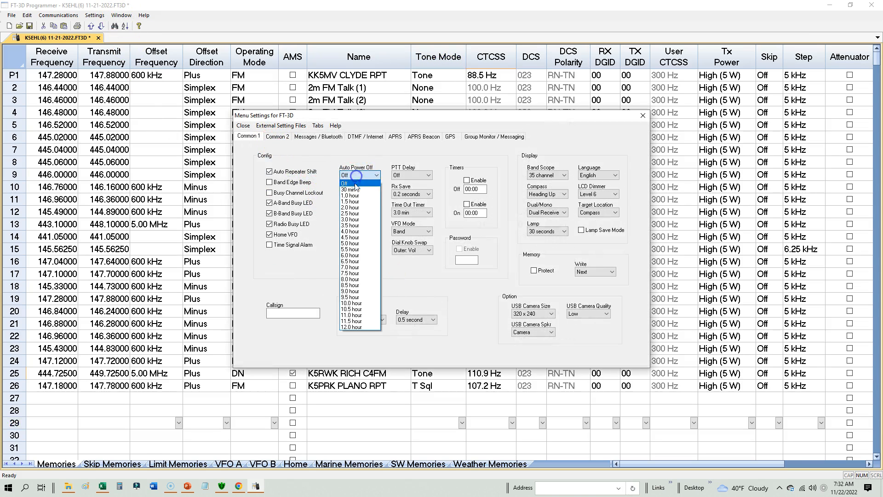
click(352, 207)
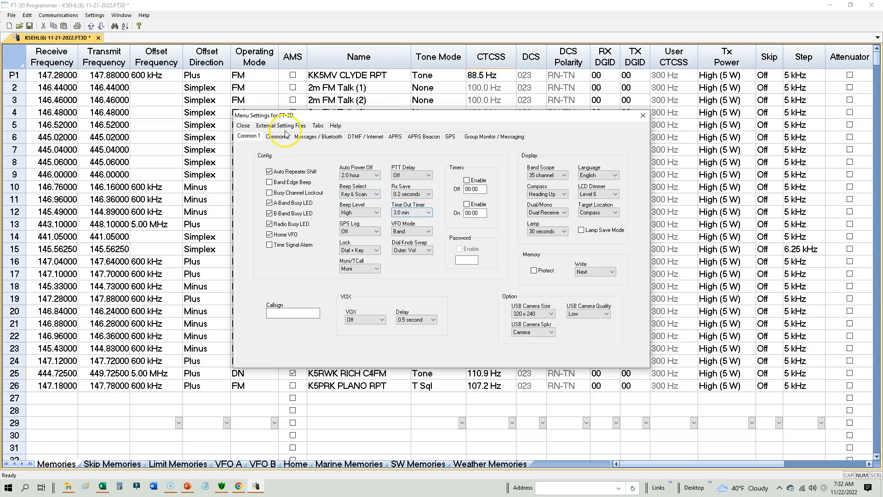
Look through the Messages / Bluetooth and DTMF / Internet settings, and close the menu settings with the changes applied.
click(306, 137)
click(353, 137)
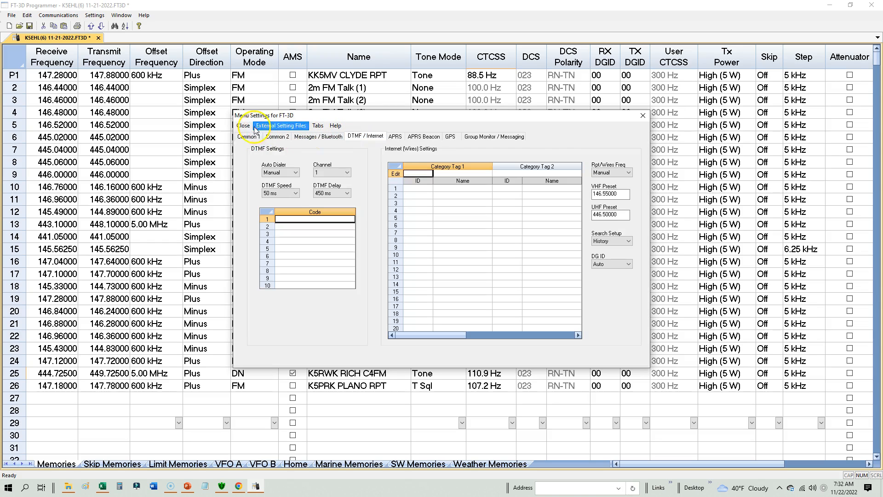
click(643, 116)
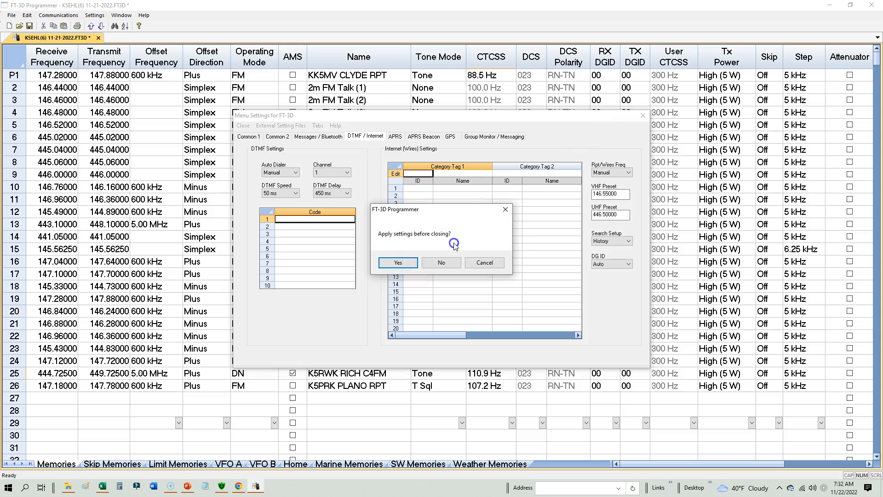
click(398, 262)
Review the Grid Display and Other preferences of the FT-3D Programmer, and close the program.
click(94, 15)
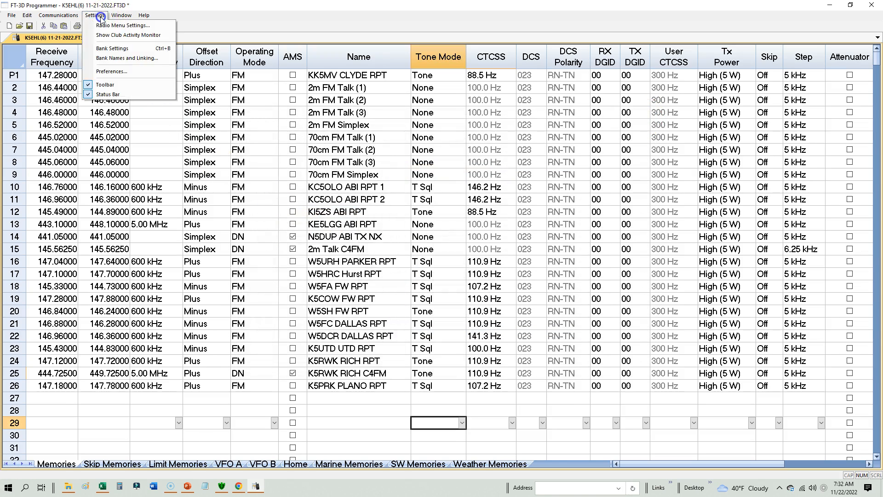
click(110, 71)
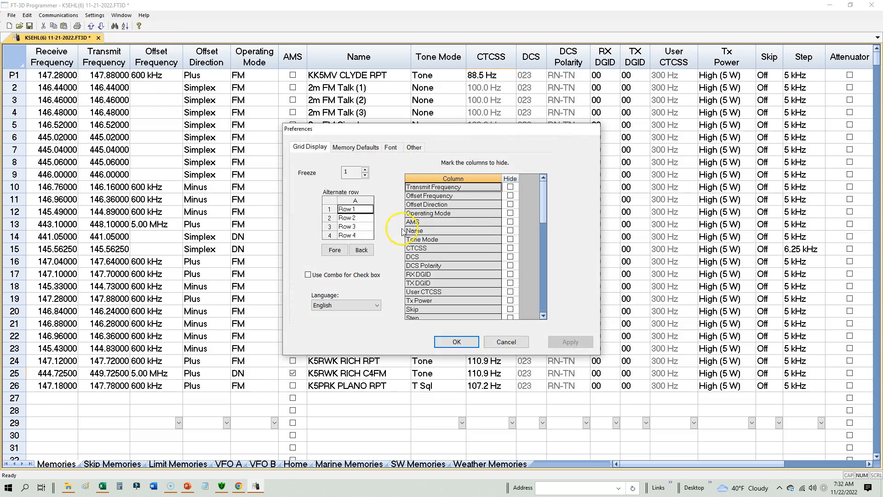
click(414, 147)
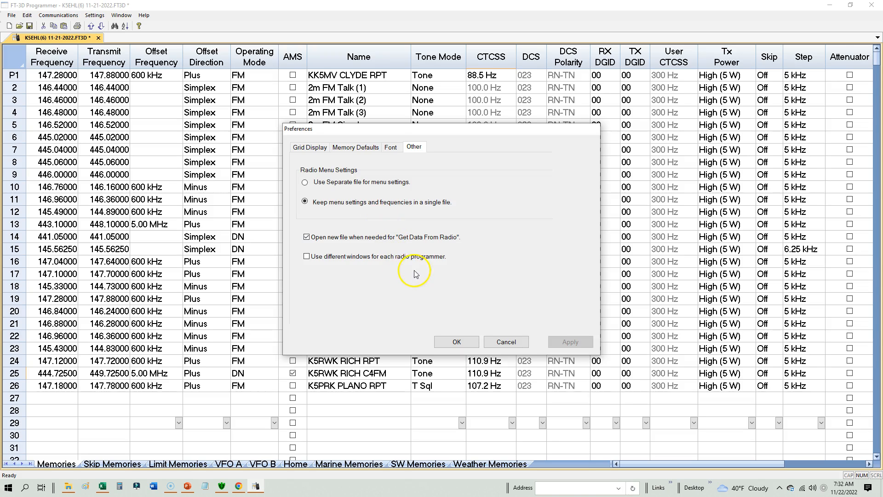
click(456, 342)
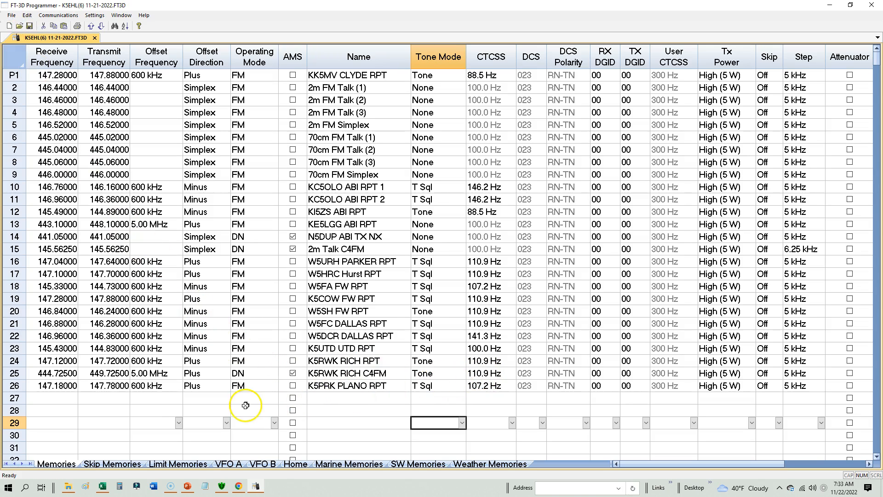
click(874, 6)
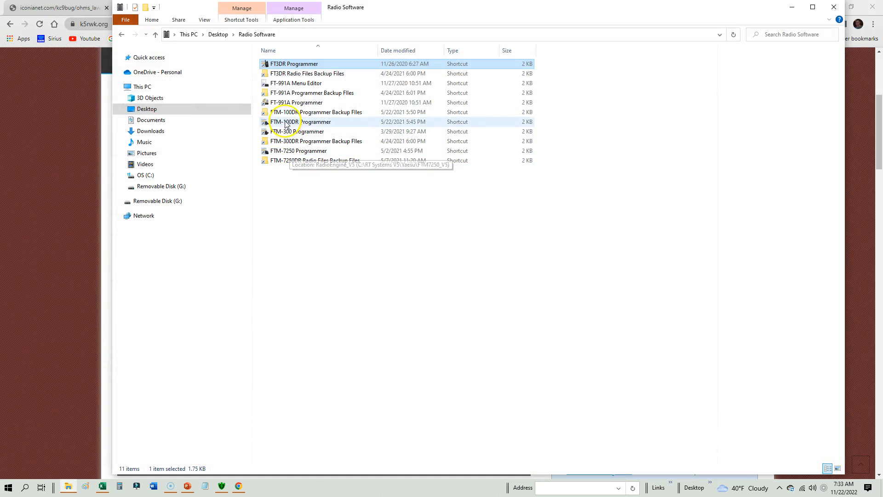
Open the FT-991A Programmer and show its QMB Memories.
click(288, 104)
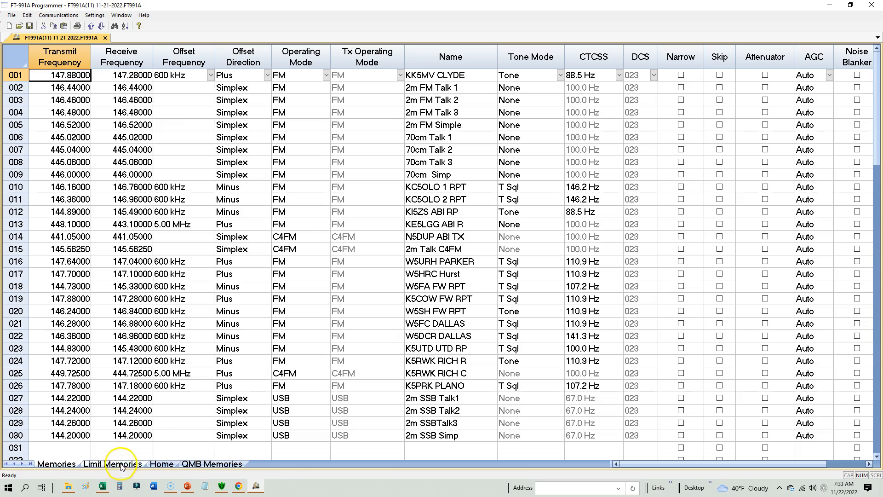
click(204, 464)
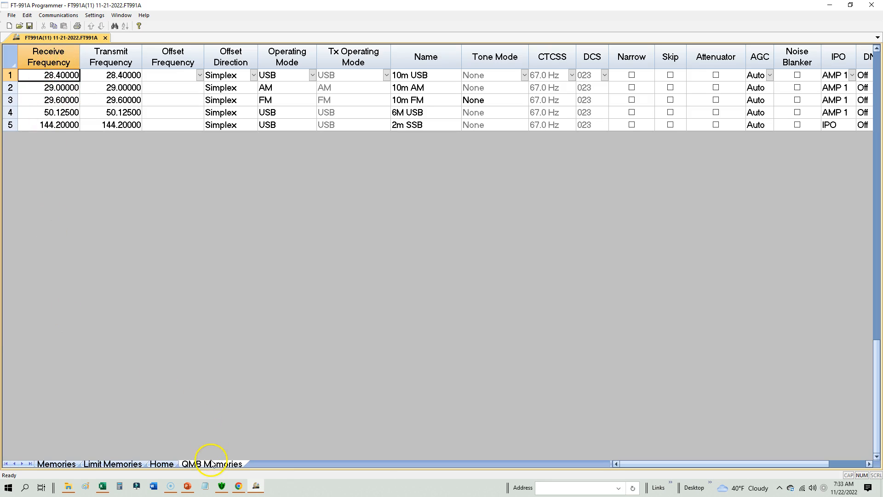
Set the FT-991A Programmer's preferences to keep menu settings and frequencies in a single file, and apply the change.
click(101, 16)
click(114, 49)
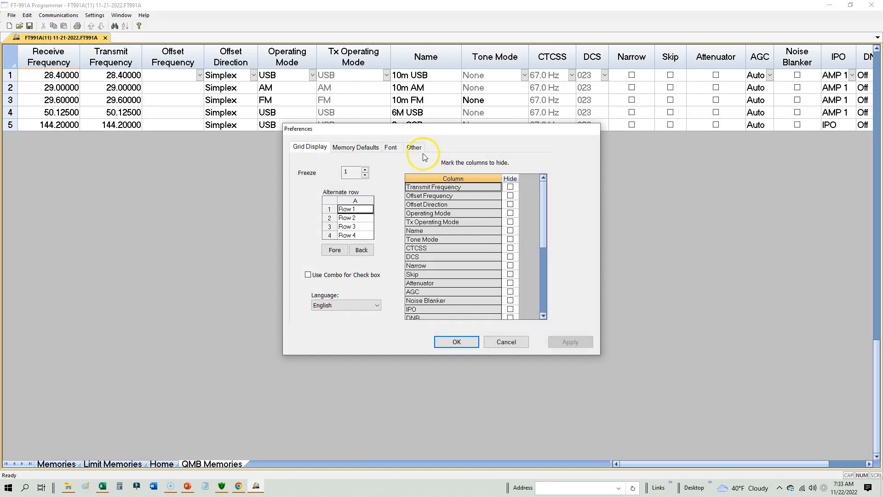
click(415, 148)
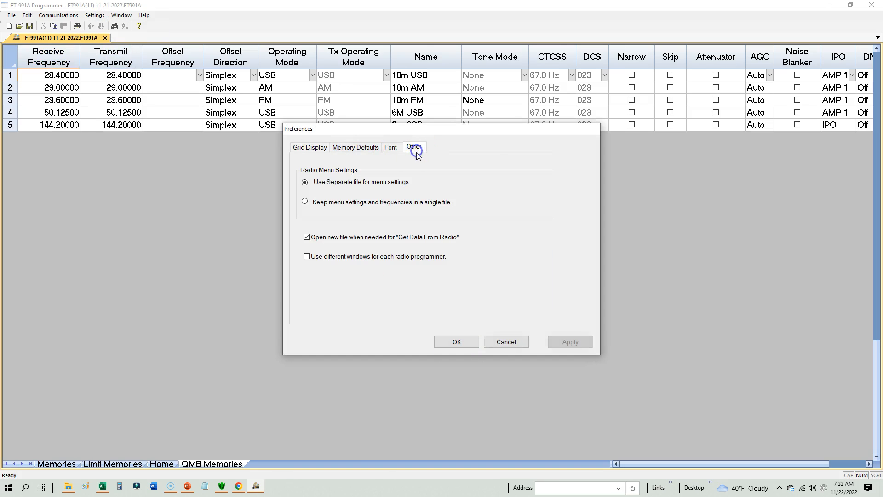
click(305, 203)
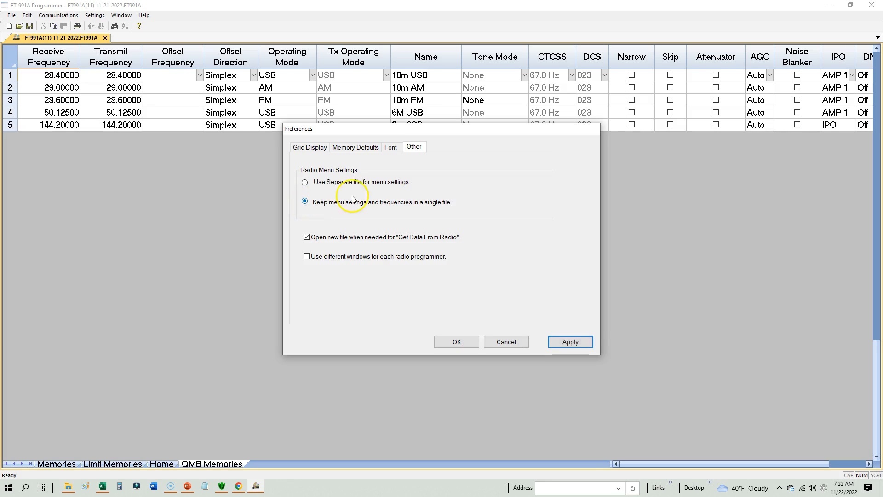
click(574, 343)
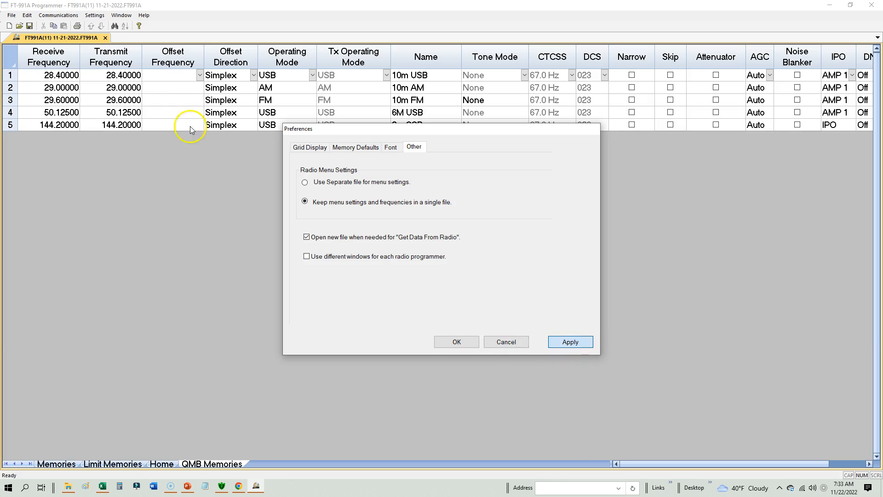
click(462, 341)
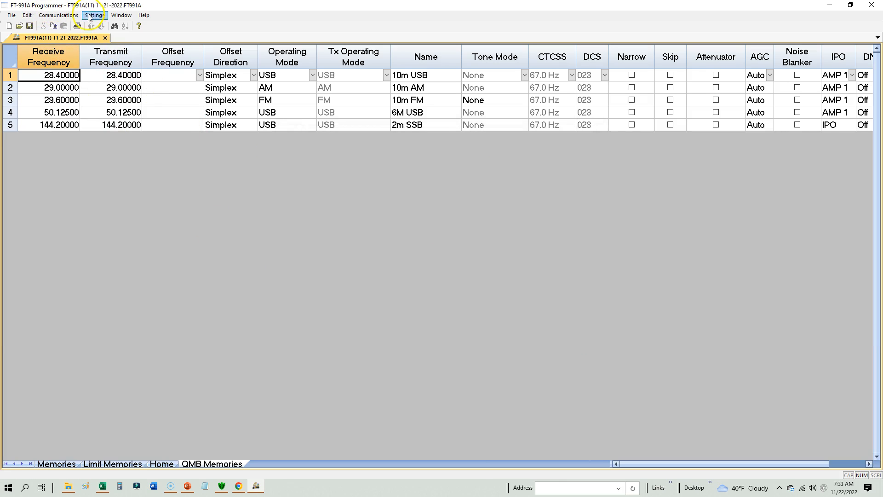
Open the radio menu settings for the FT-991A.
click(120, 15)
click(94, 15)
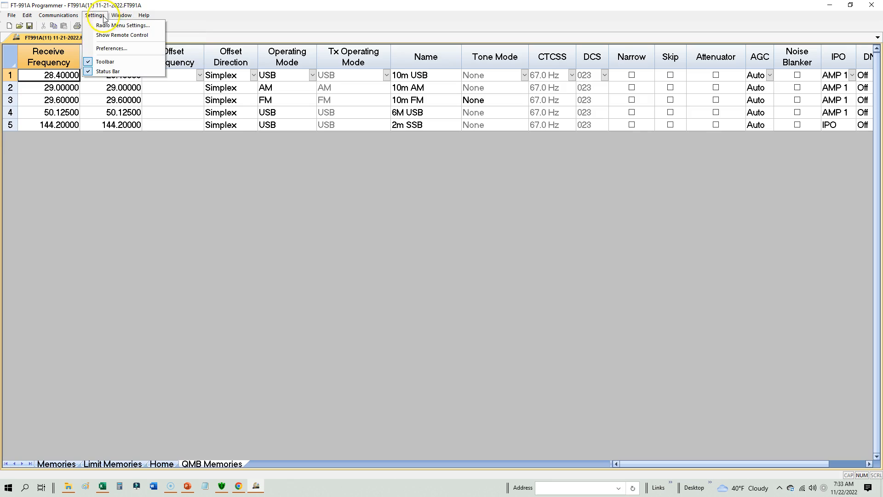
click(112, 28)
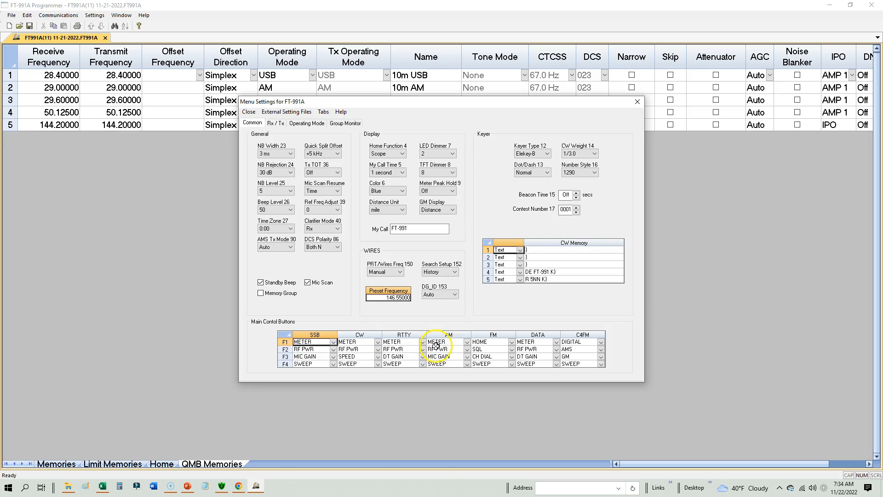
Assign NB to the F4 main control button for AM mode.
click(468, 364)
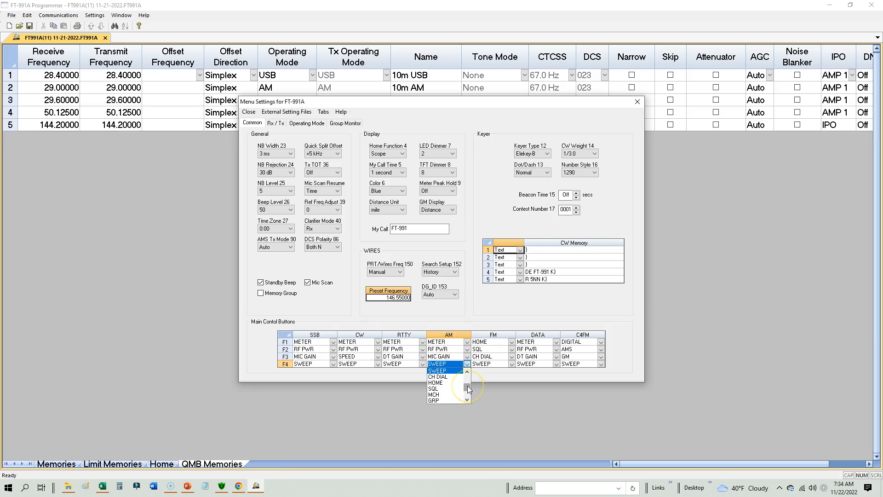
drag(467, 386, 470, 378)
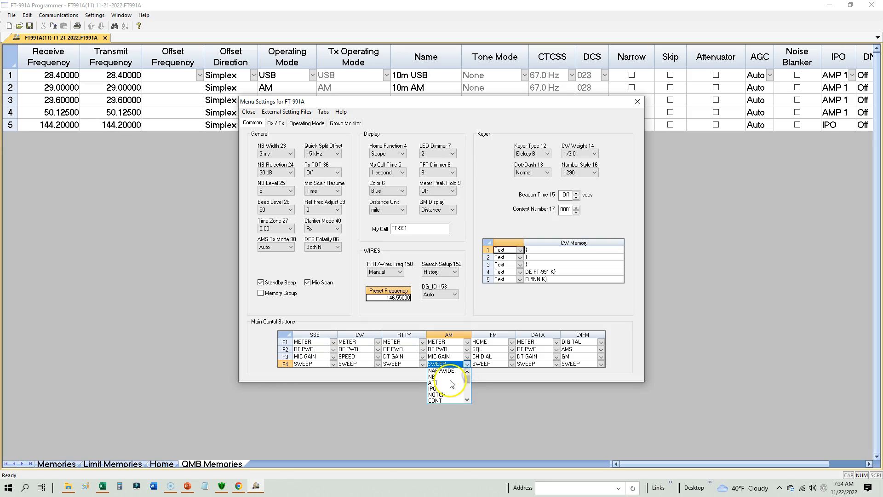
click(434, 377)
click(462, 407)
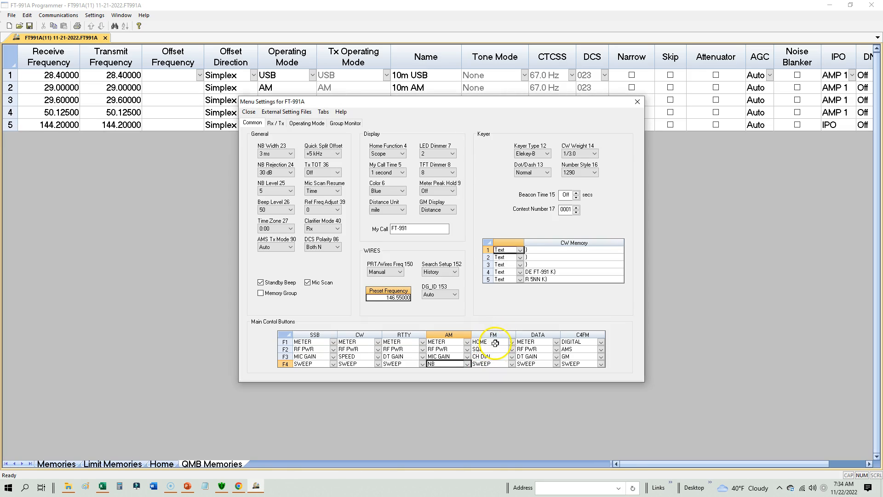
Assign METER to the F1 main control button for FM mode.
click(500, 341)
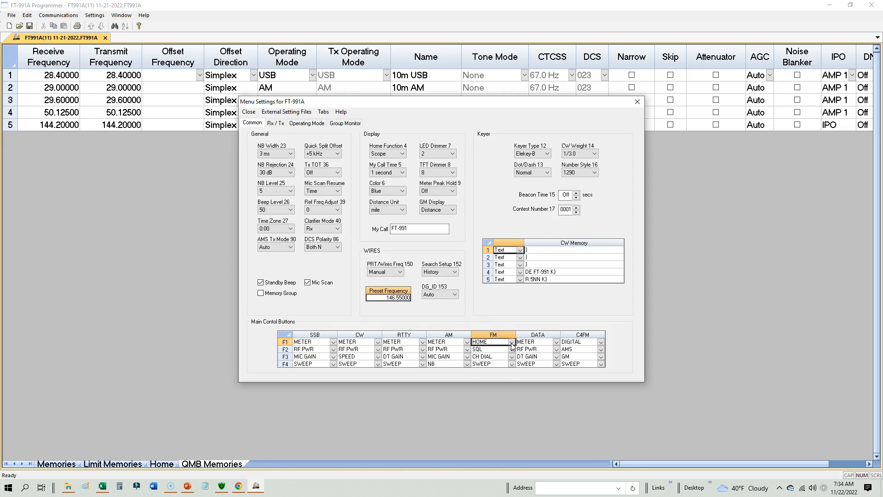
click(512, 342)
drag(510, 364, 516, 358)
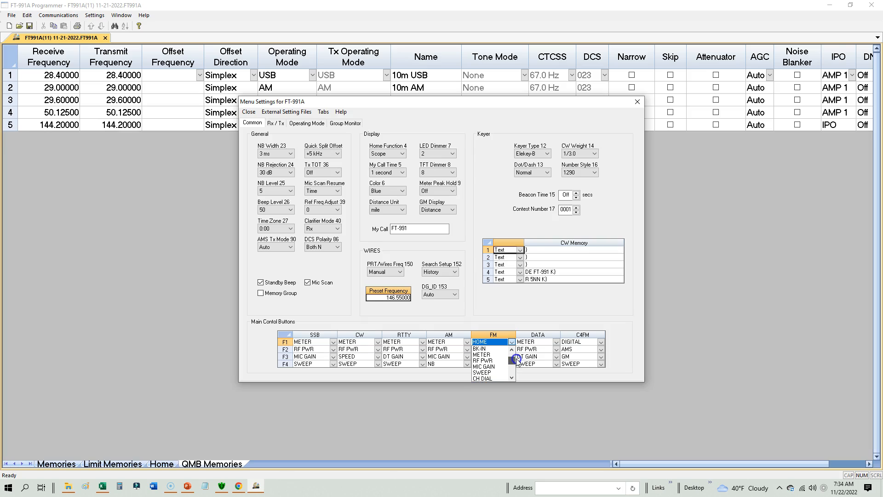
click(497, 355)
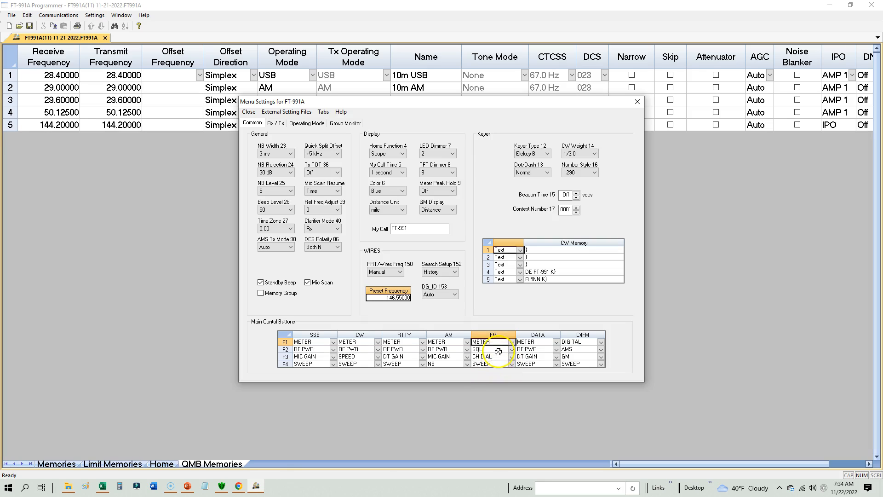
Look through the available functions for FM mode's F2 main control button and assign RF PWR to it.
click(500, 358)
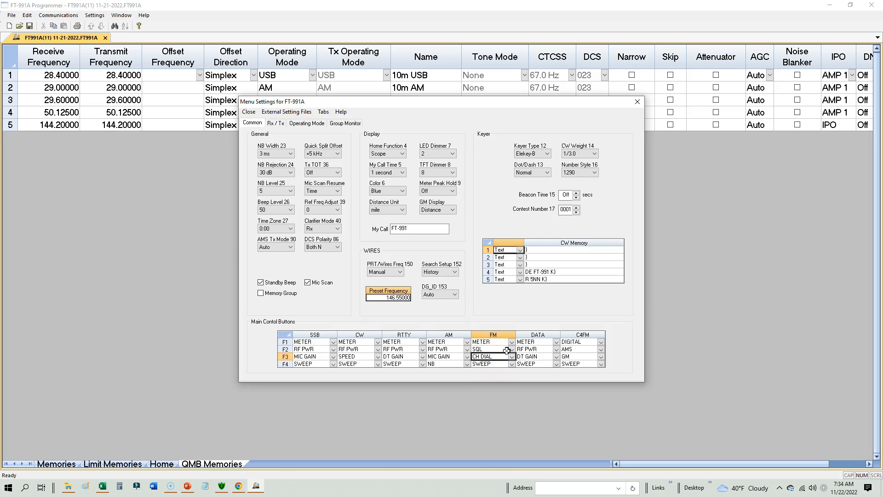
click(504, 351)
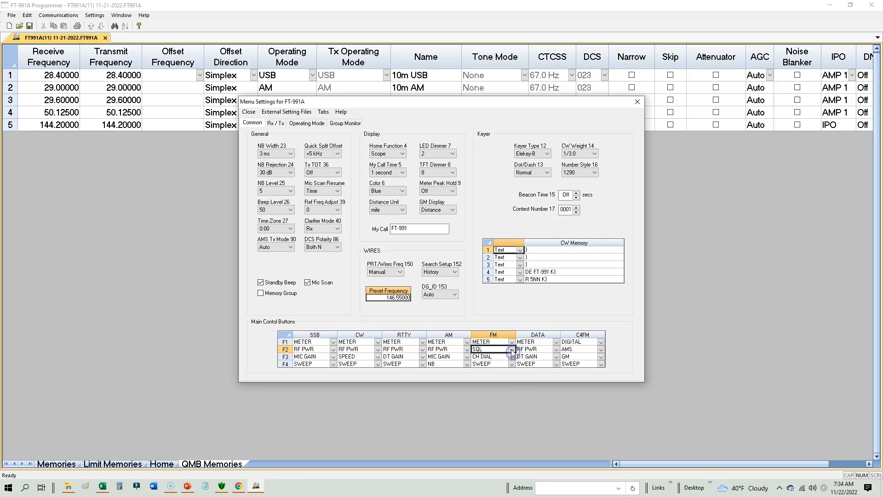
click(511, 350)
mouse_move(511, 371)
mouse_down()
mouse_move(515, 364)
mouse_move(515, 372)
mouse_up()
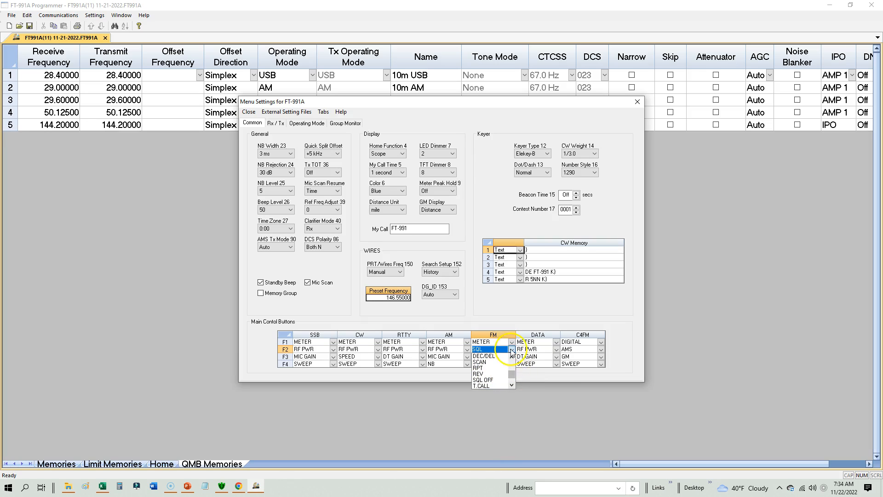
click(511, 350)
click(511, 349)
click(512, 356)
click(511, 356)
drag(514, 359, 513, 377)
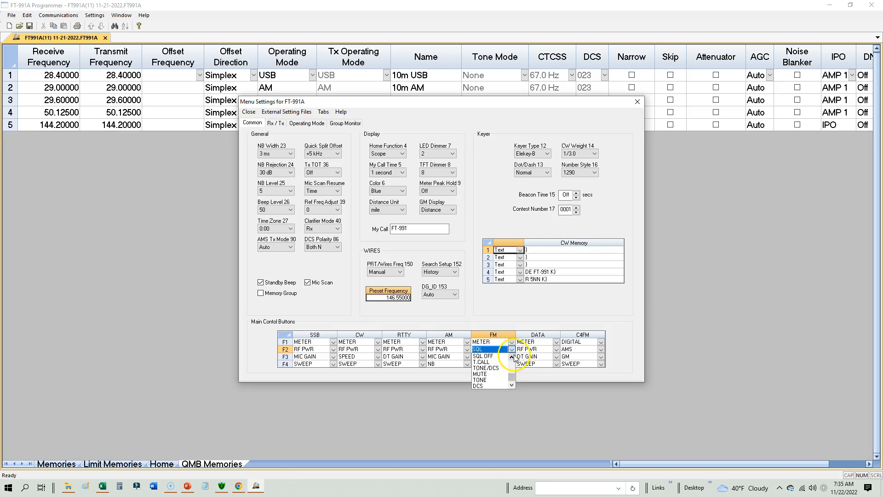
click(511, 349)
click(512, 350)
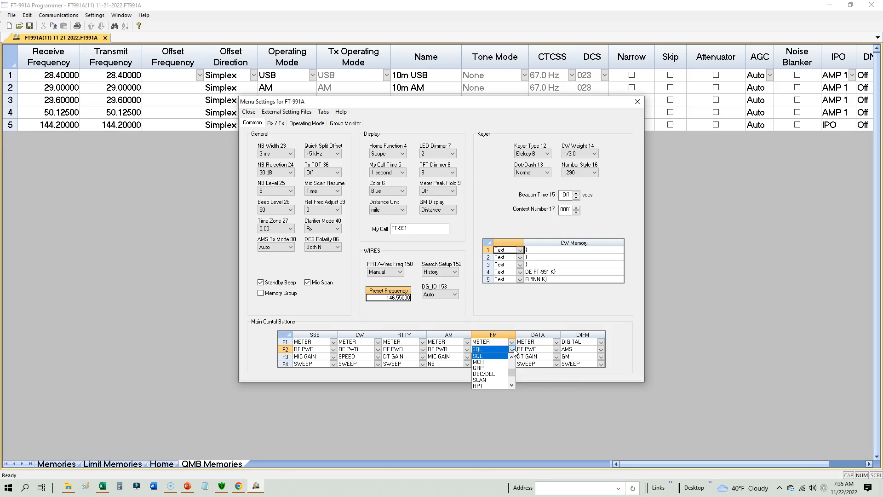
drag(513, 359, 512, 357)
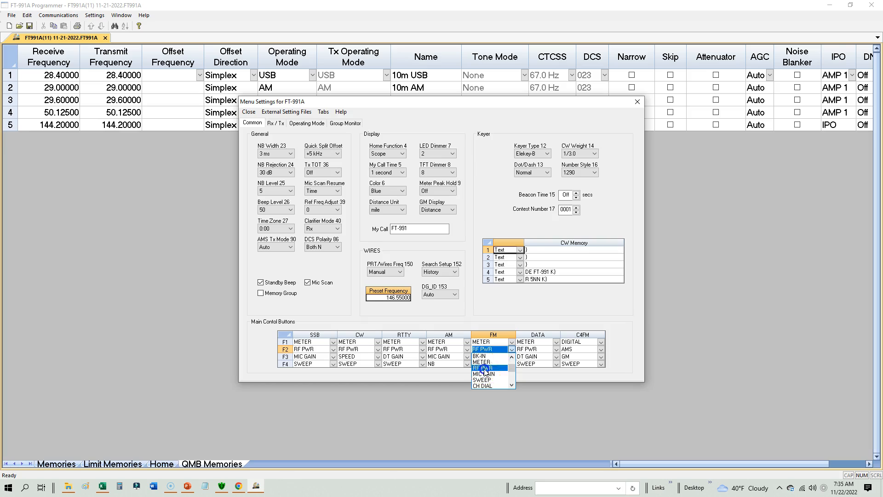
click(485, 369)
Assign SQL to the F3 and MCH to the F4 main control button for FM mode.
click(493, 359)
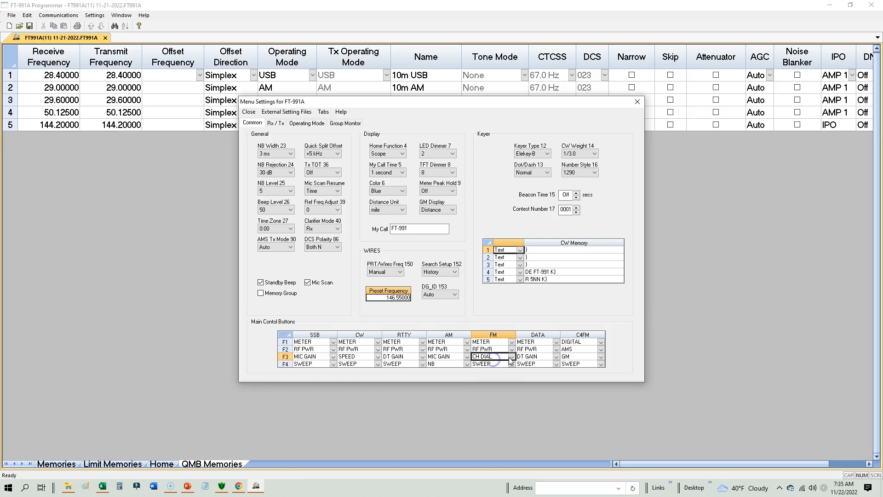
click(512, 357)
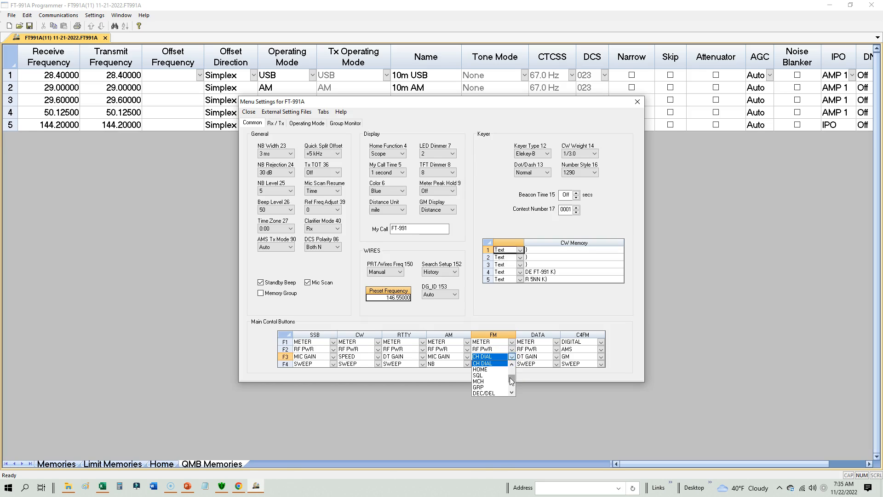
click(481, 375)
click(497, 363)
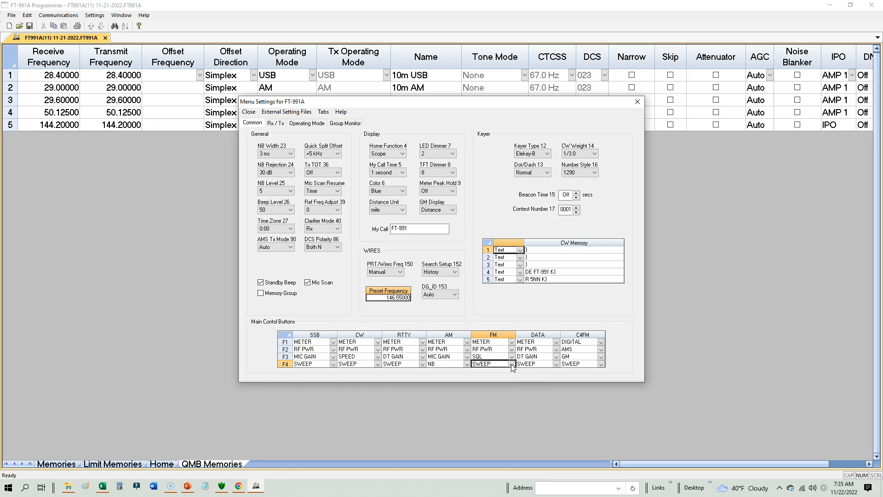
click(512, 365)
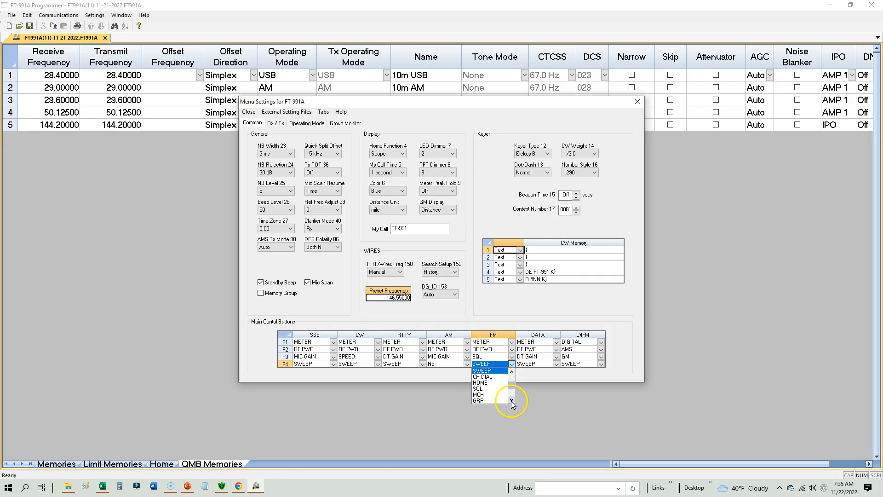
click(479, 394)
Look through the available functions for AM mode's F4 main control button and assign MCH to it.
click(444, 367)
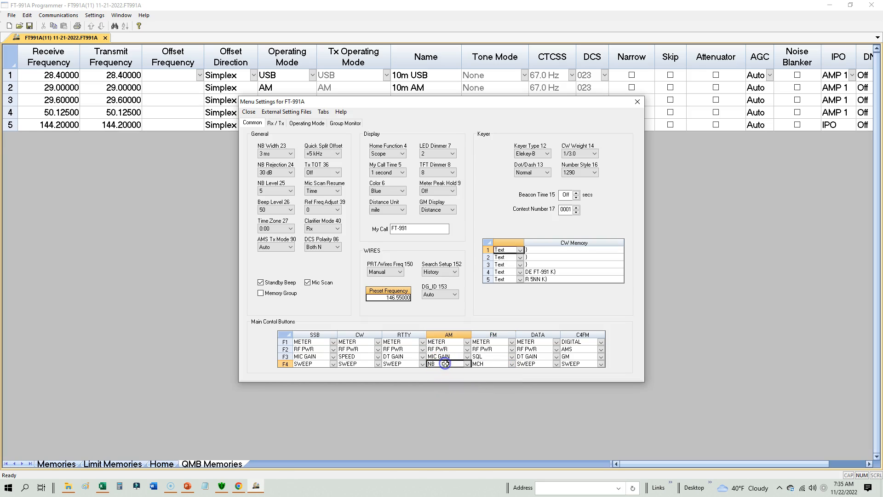
click(467, 364)
drag(470, 377, 467, 394)
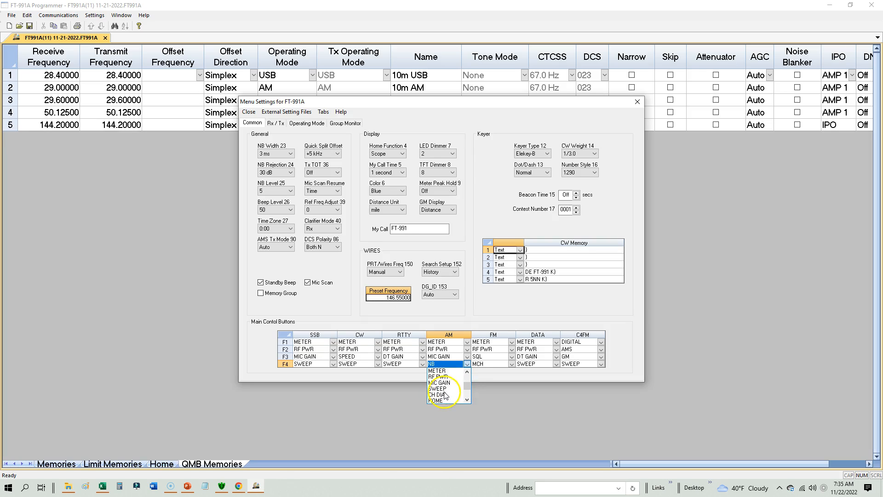
click(468, 372)
click(467, 371)
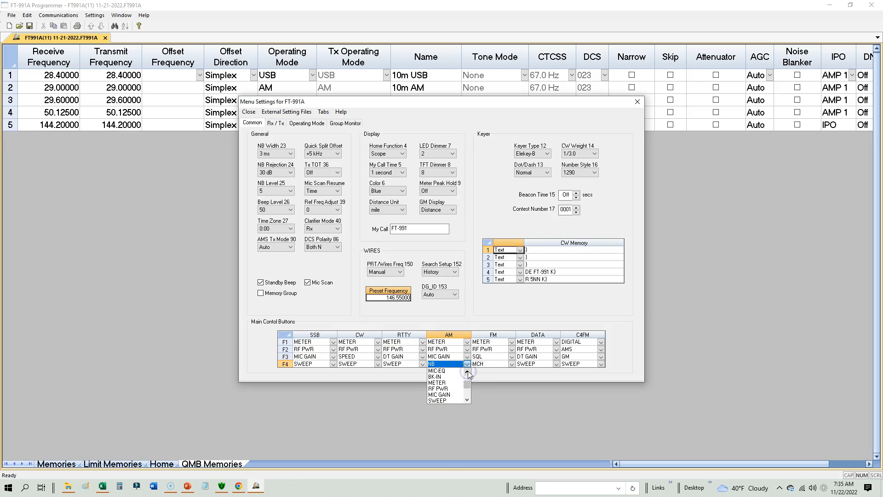
click(468, 371)
click(467, 372)
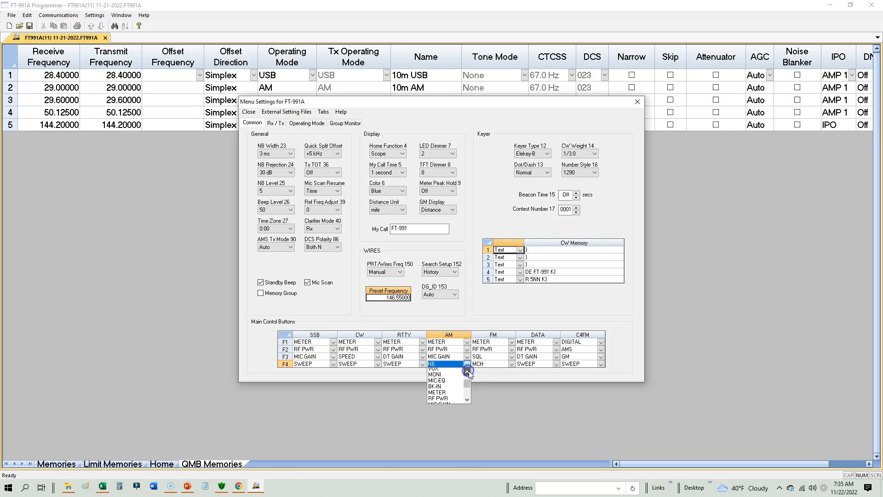
click(467, 372)
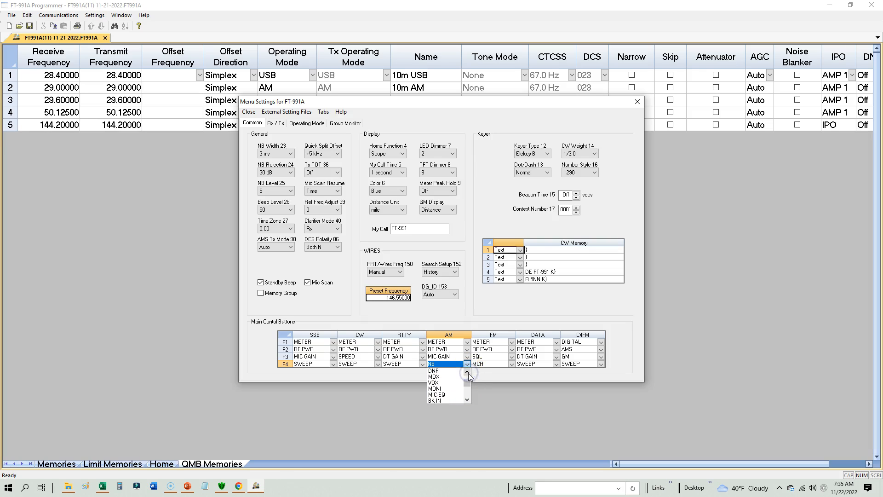
click(465, 400)
click(466, 399)
click(466, 399)
click(466, 398)
click(466, 398)
click(466, 398)
click(465, 398)
click(465, 399)
click(466, 399)
click(465, 399)
click(465, 400)
click(465, 399)
click(466, 399)
drag(467, 394, 469, 390)
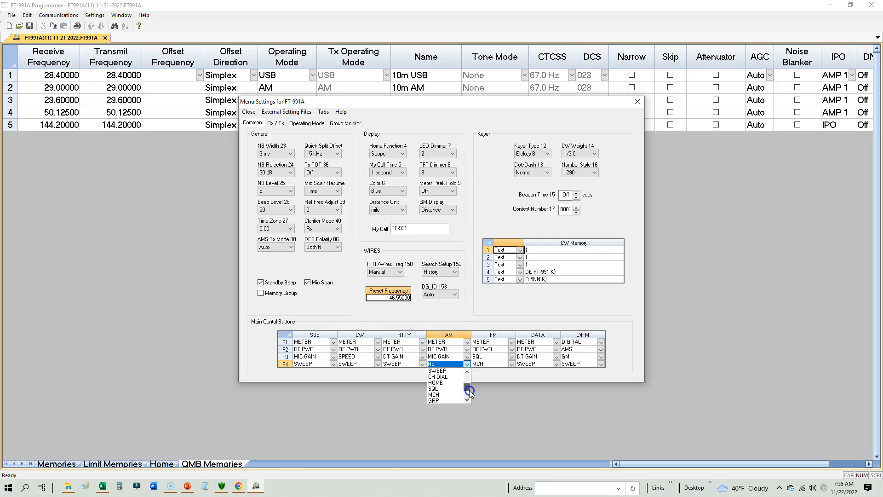
click(445, 395)
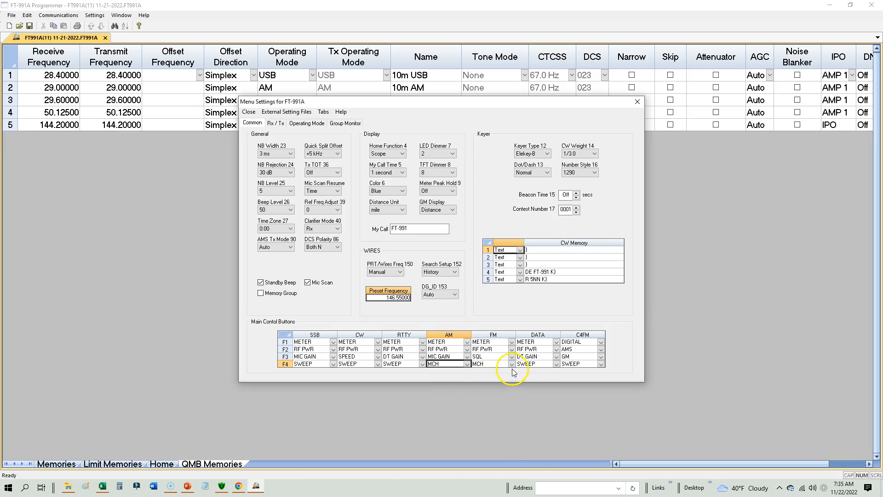
Assign MCH to the F4 main control button for C4FM mode.
click(548, 365)
click(587, 364)
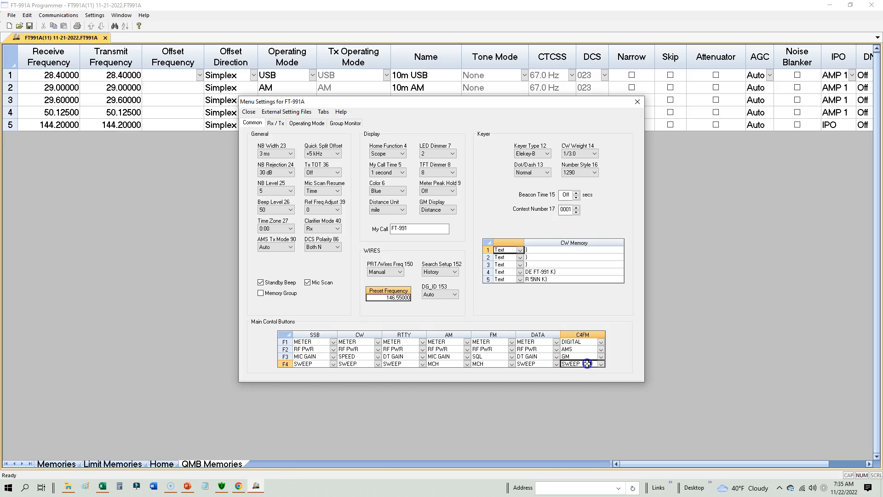
click(601, 364)
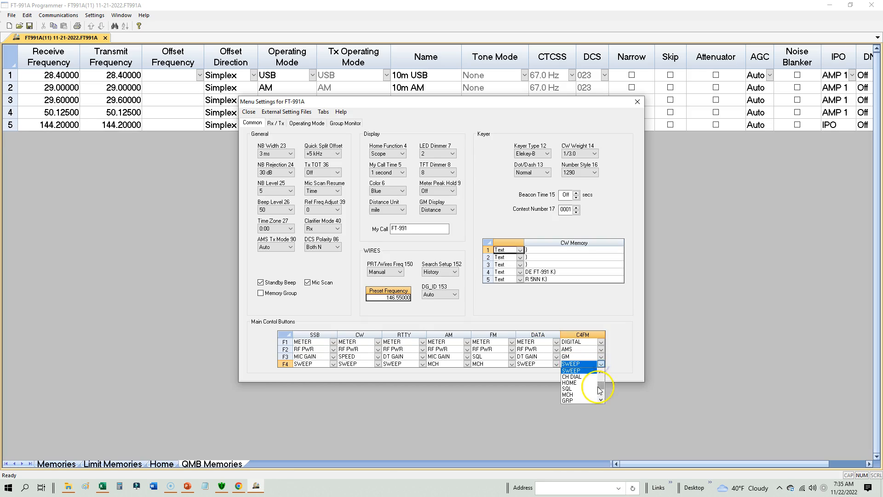
click(566, 394)
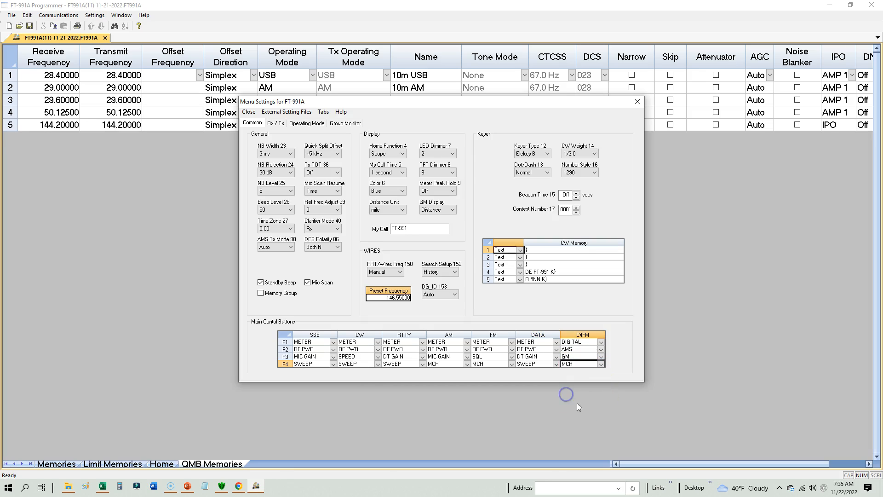
Review the FT-991A's operating mode and group monitor settings, then return to the common settings.
click(431, 349)
click(454, 335)
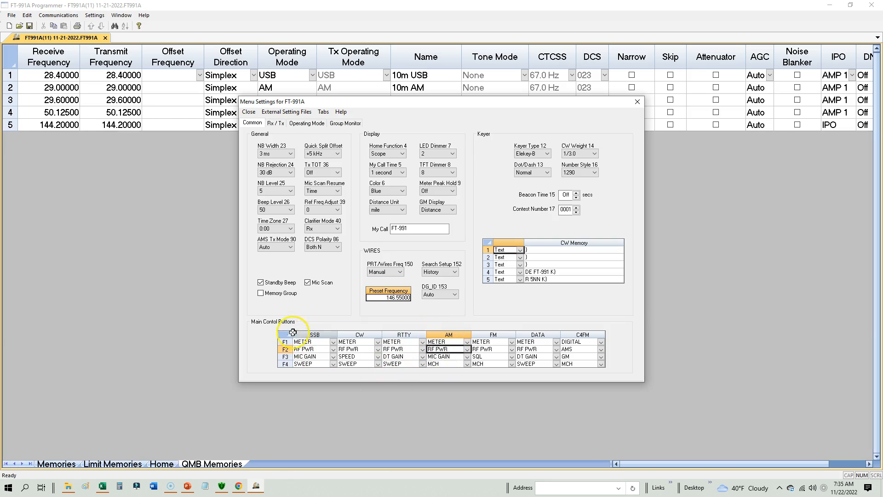
click(299, 123)
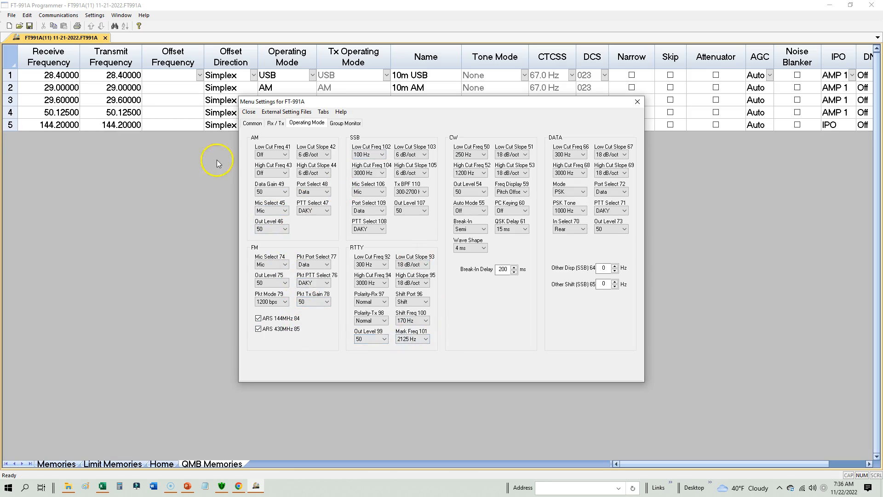
click(332, 124)
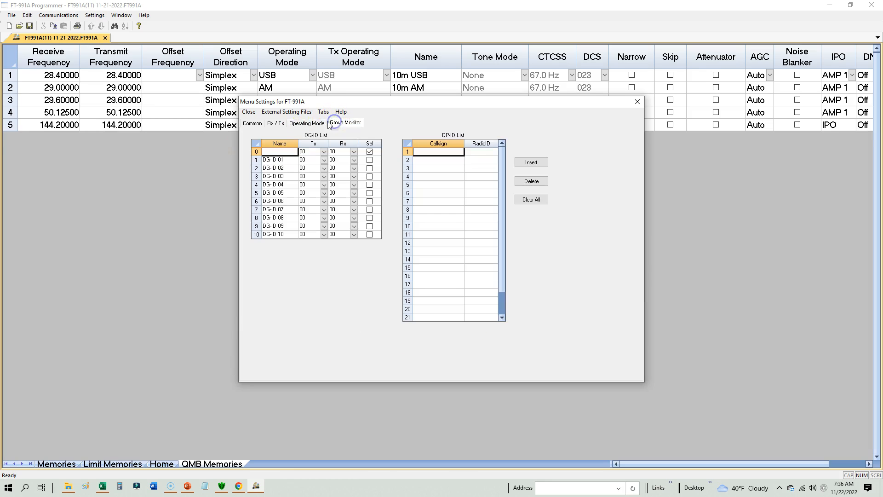
click(252, 123)
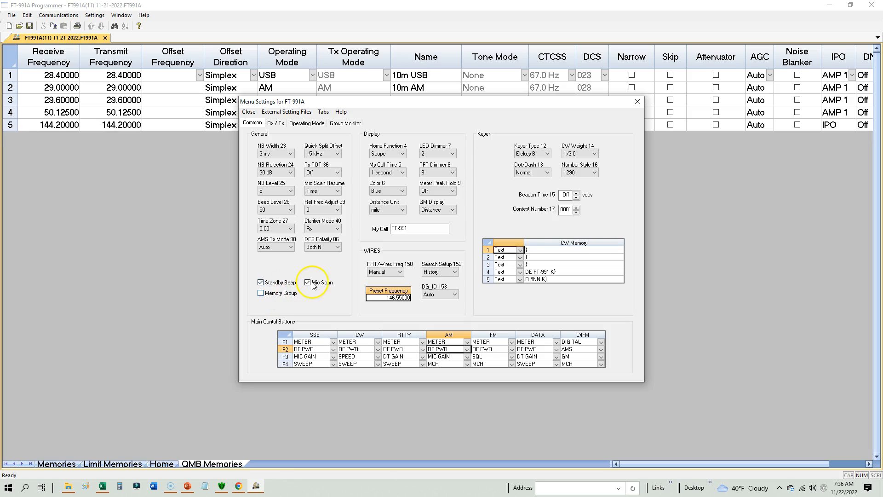
Set the transmit time-out timer (Tx TOT 36) to 3 mins in the general settings.
click(397, 154)
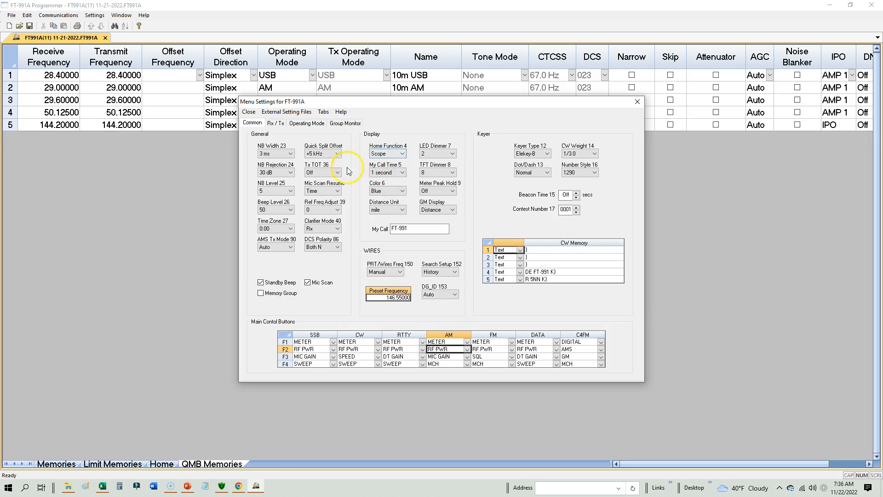
click(333, 173)
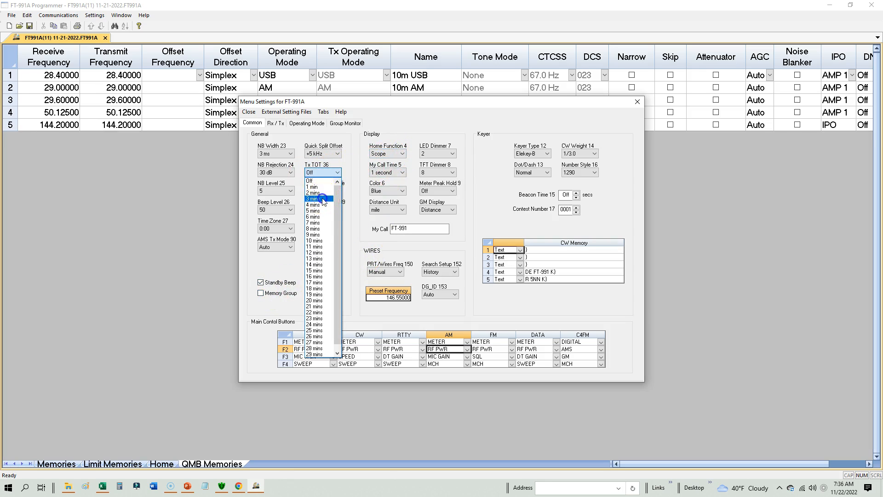
click(323, 201)
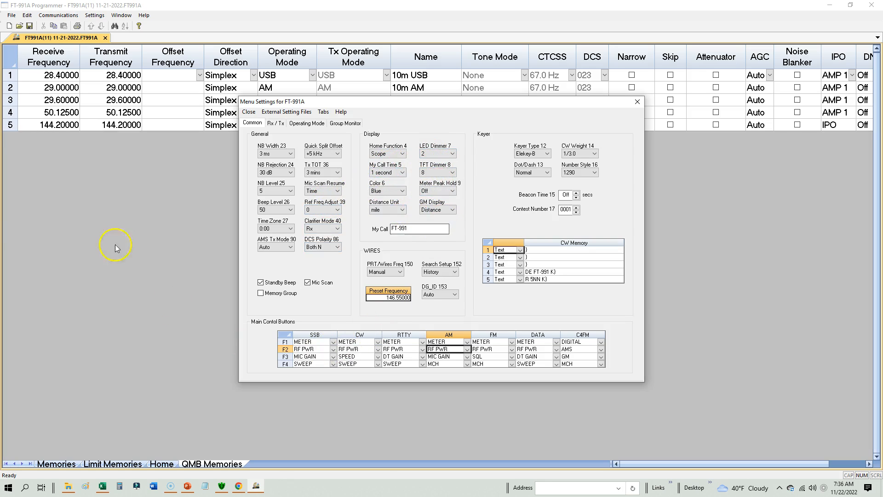
Close the FT-991A menu settings with the changes applied and save the radio file.
click(637, 102)
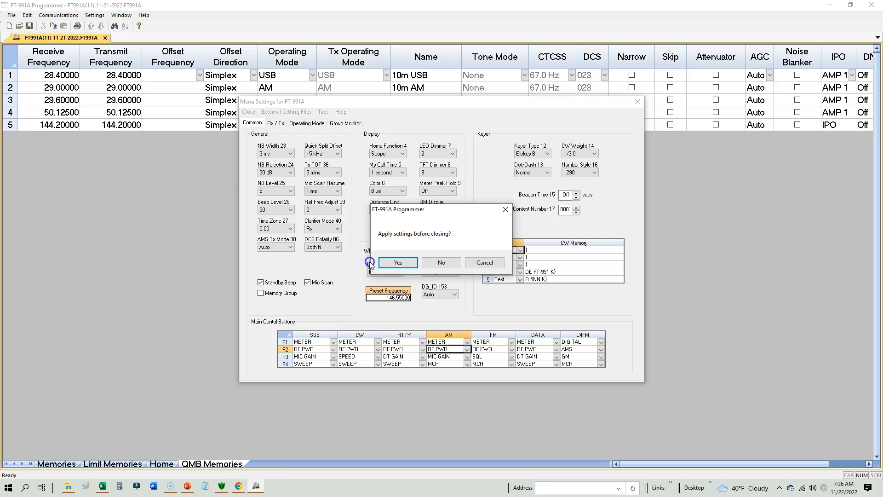
click(395, 263)
click(29, 27)
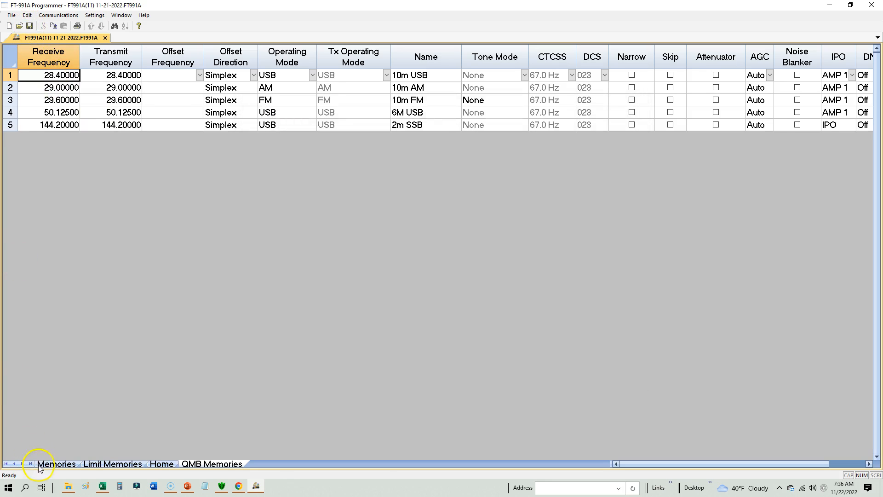